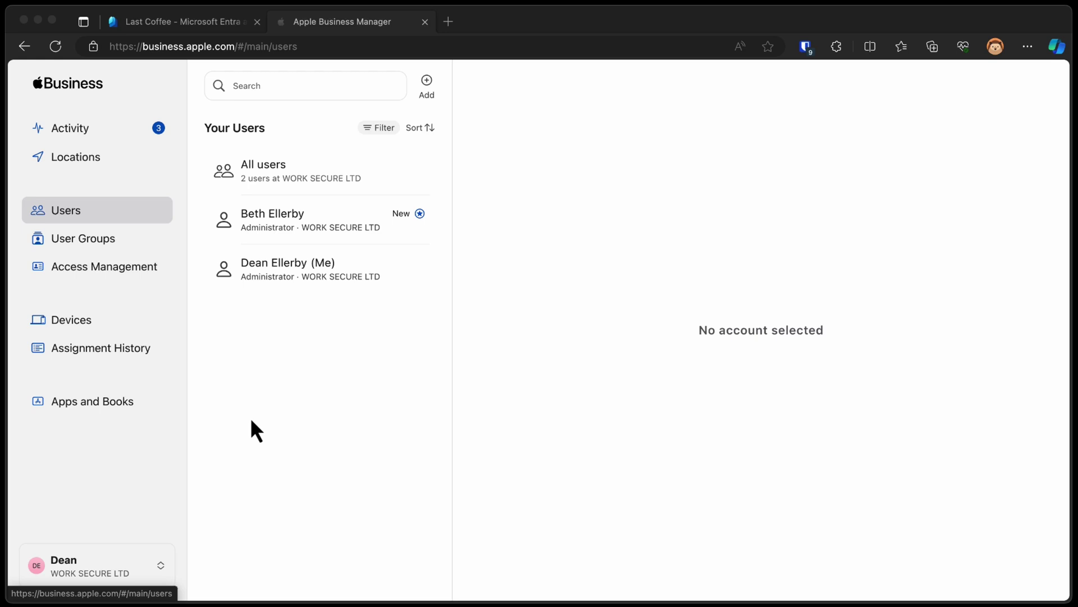
# Go to the Accounts page of the organisation preferences
pyautogui.click(115, 561)
pyautogui.click(120, 425)
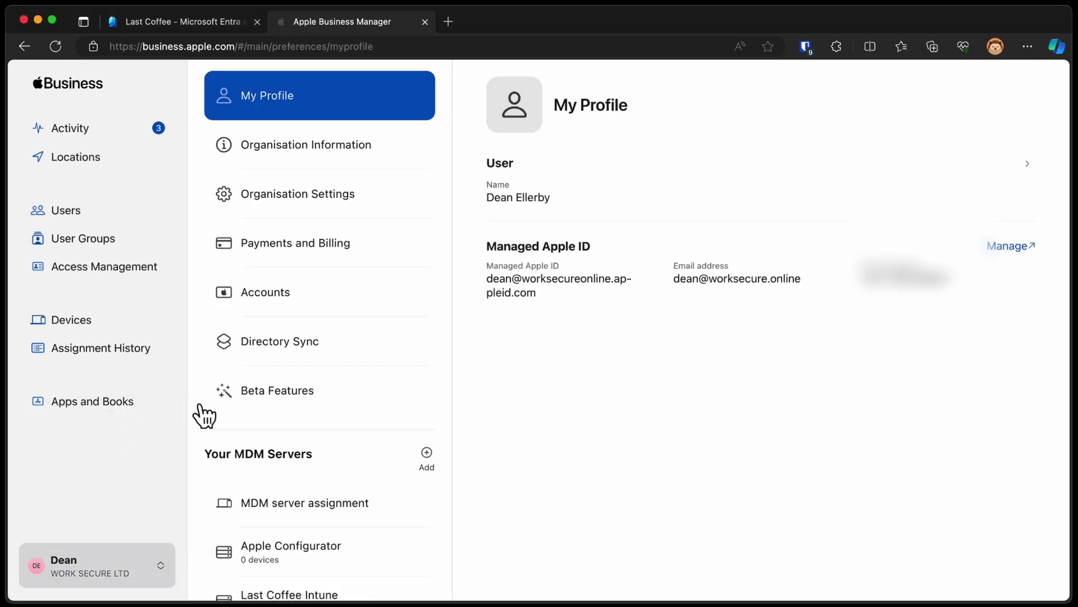
pyautogui.click(378, 312)
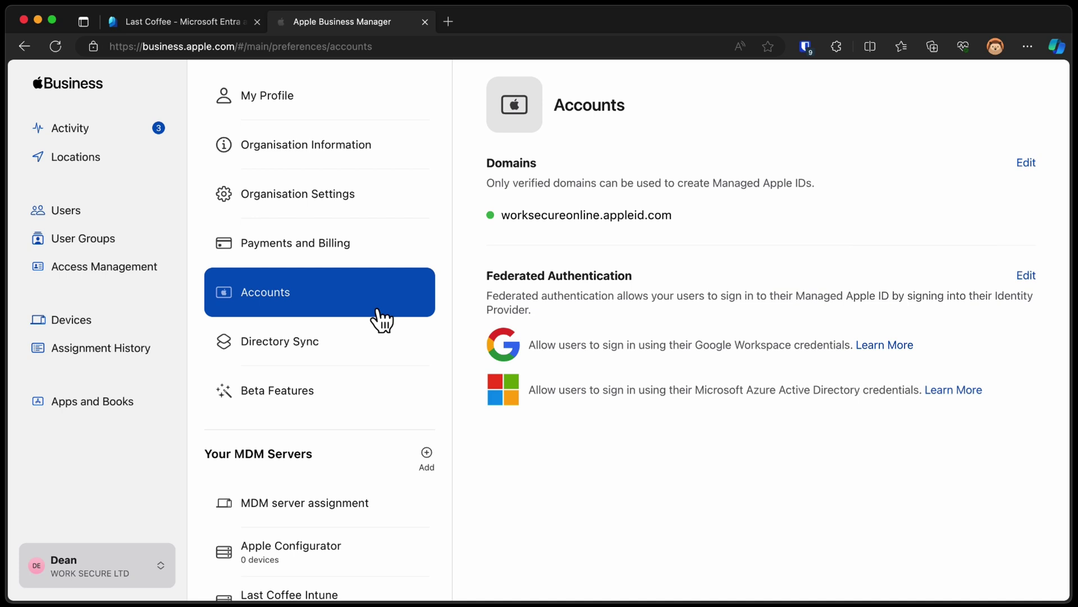
# Add lastcoffee.co.uk as a domain, start verification and copy its TXT record value
pyautogui.click(1024, 164)
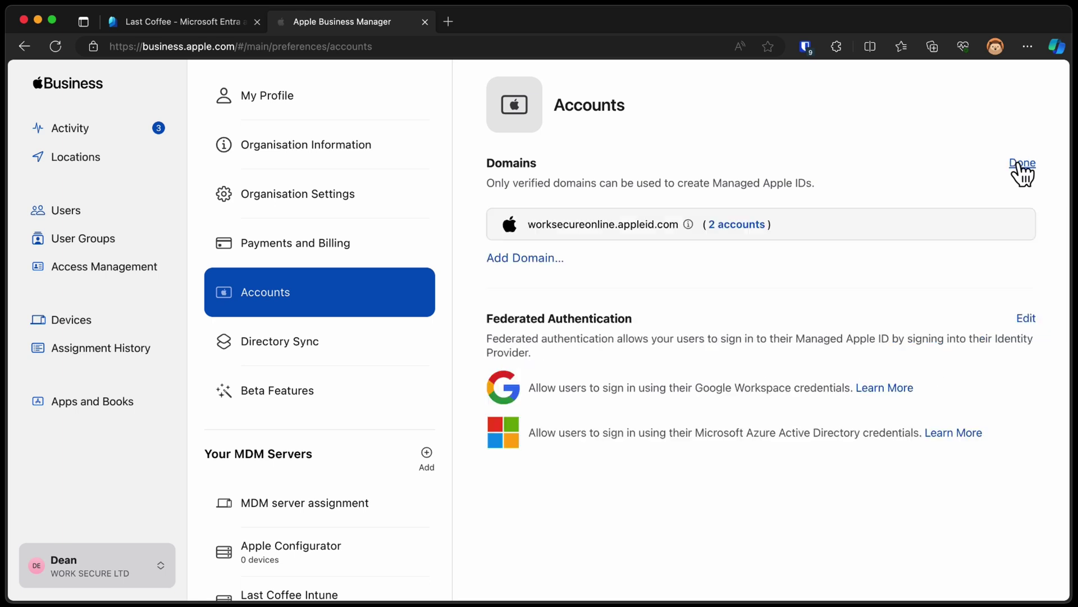
pyautogui.click(562, 263)
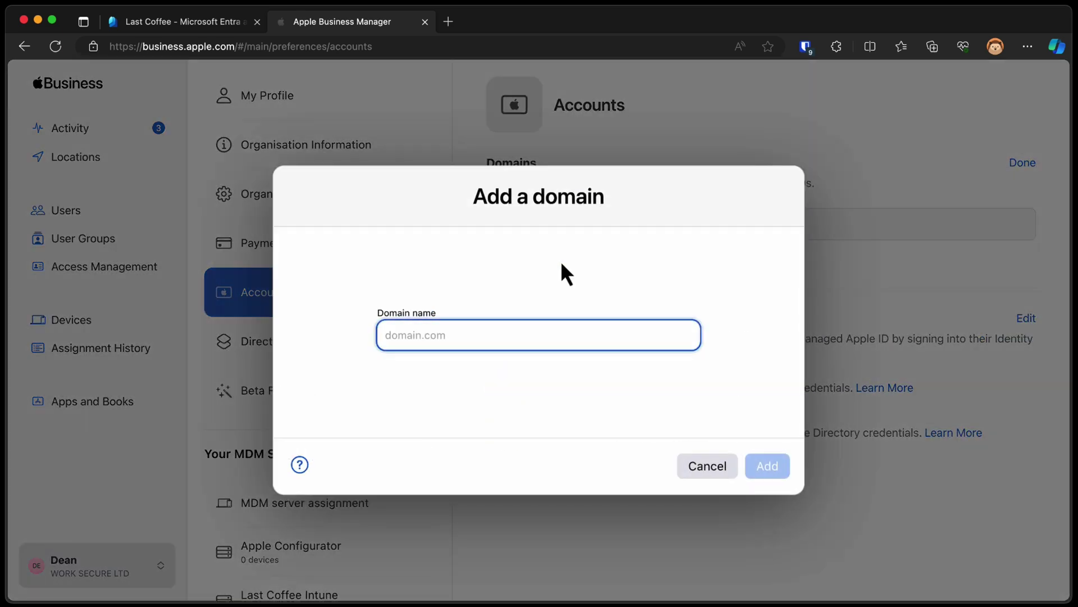
pyautogui.write('lastcoffee.co.uk')
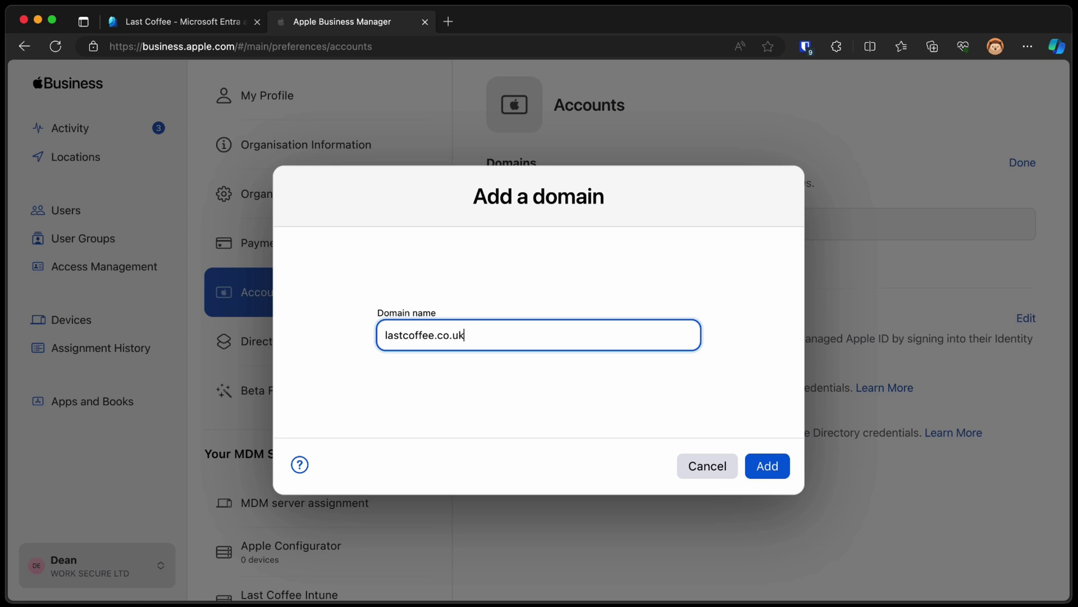
pyautogui.click(768, 468)
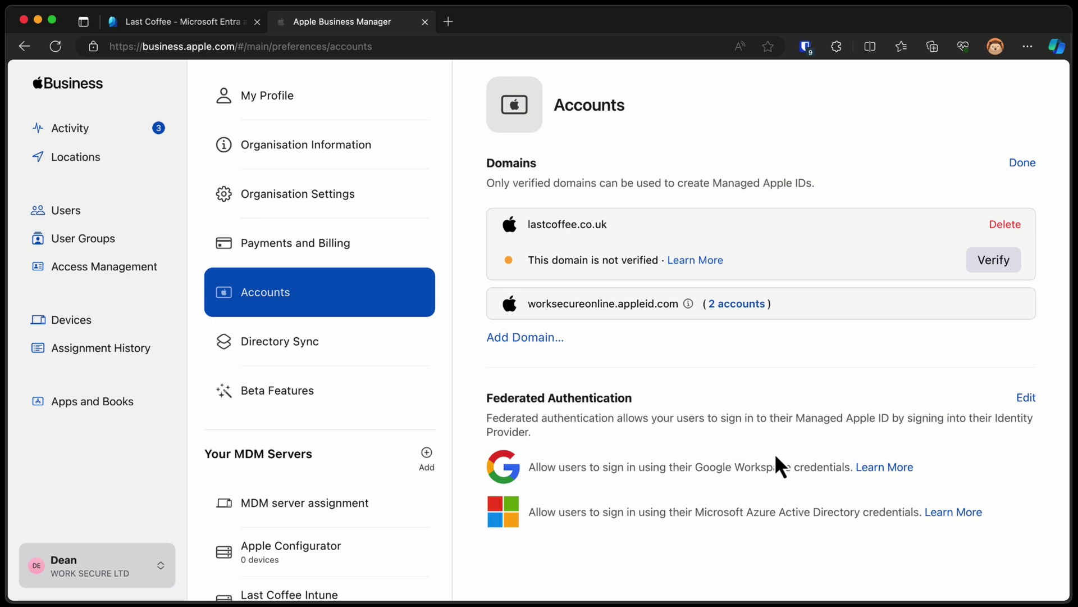
pyautogui.click(978, 268)
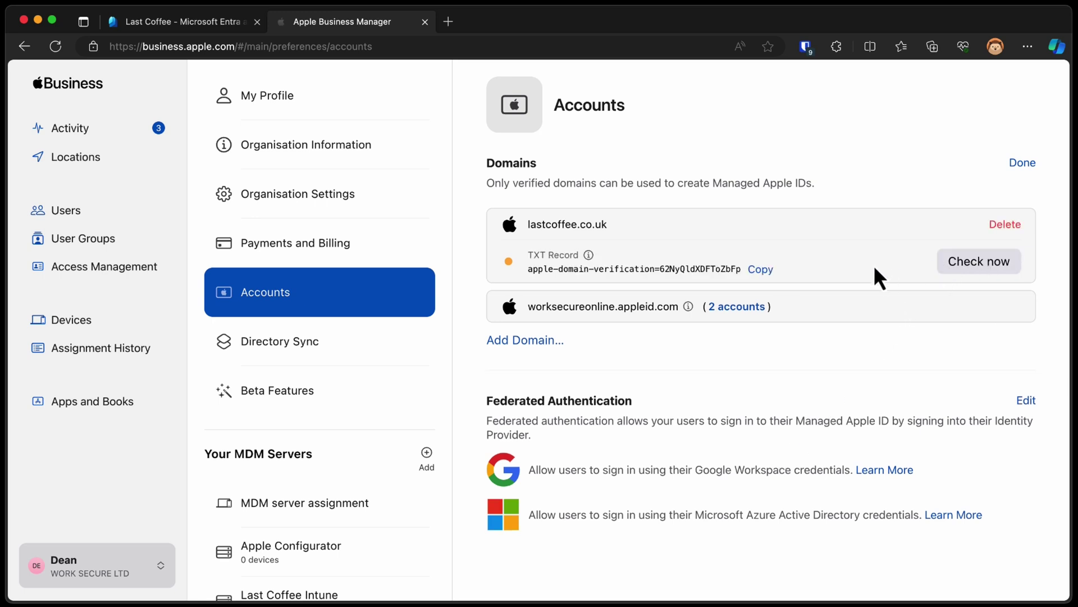
pyautogui.click(762, 270)
# Open GoDaddy's DNS settings for lastcoffee.co.uk in a new tab
pyautogui.click(448, 23)
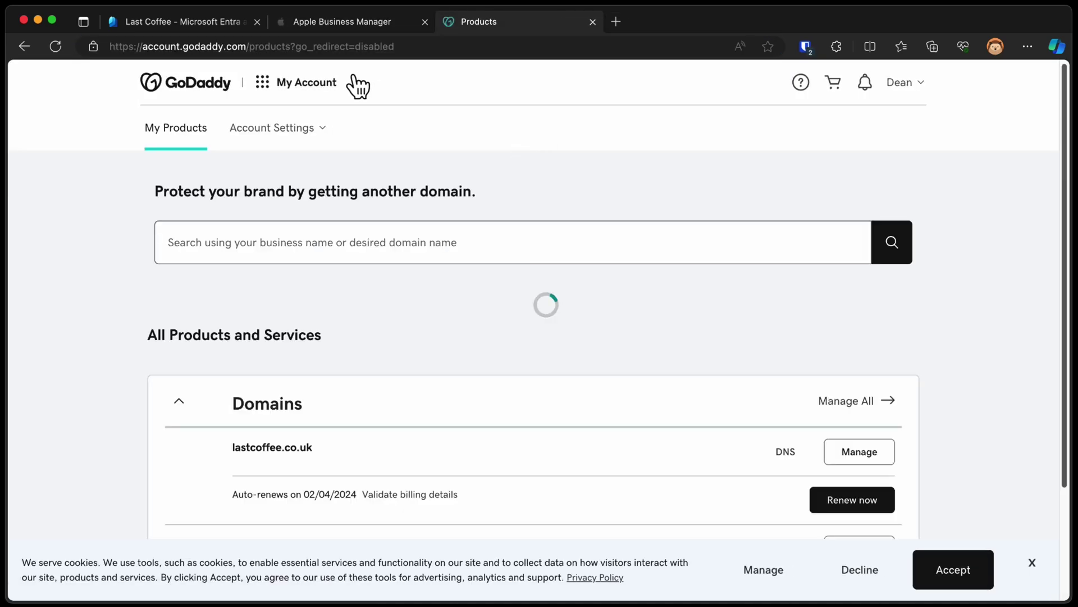
pyautogui.scroll(-5, 323, 433)
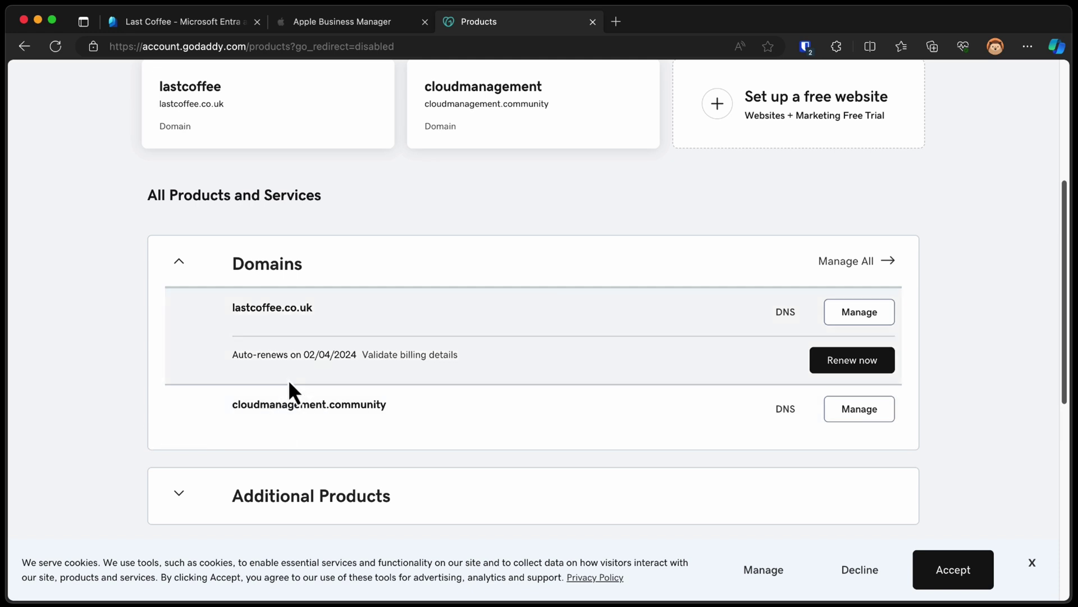
pyautogui.scroll(2, 191, 424)
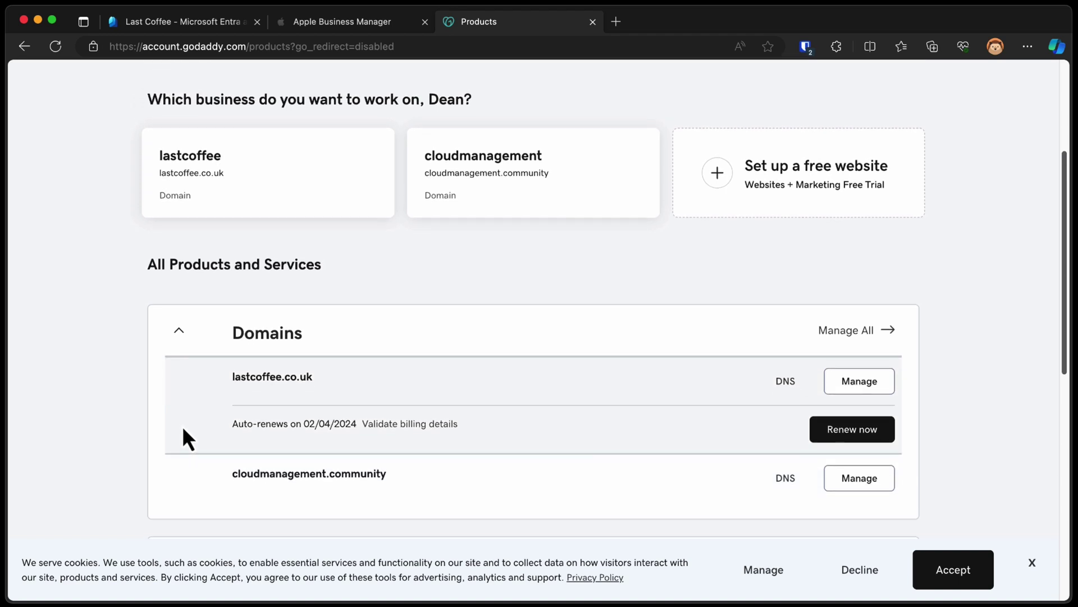
pyautogui.scroll(-1, 182, 425)
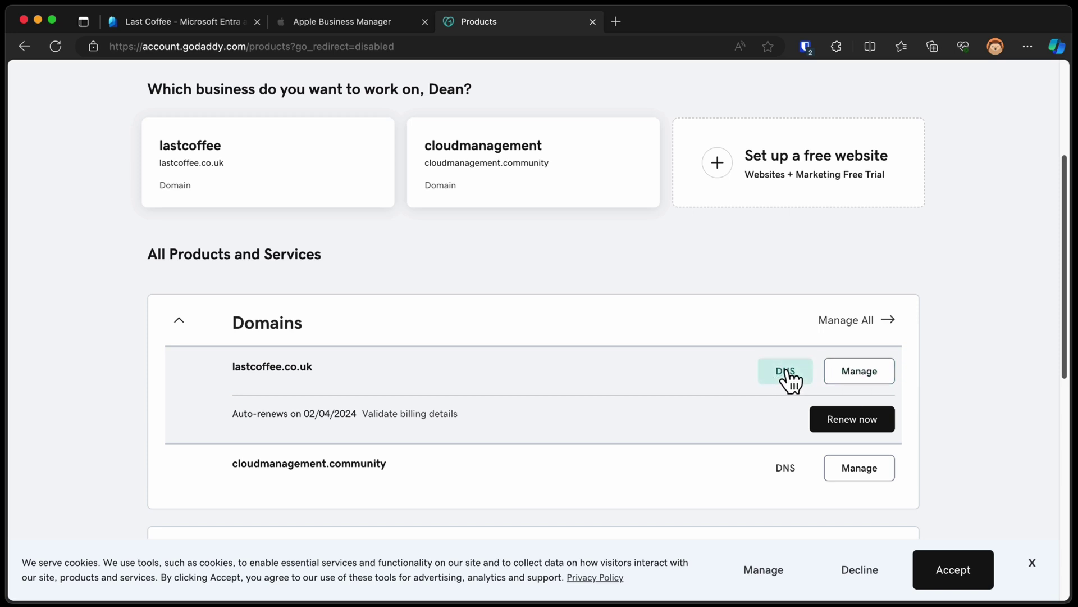
pyautogui.click(786, 372)
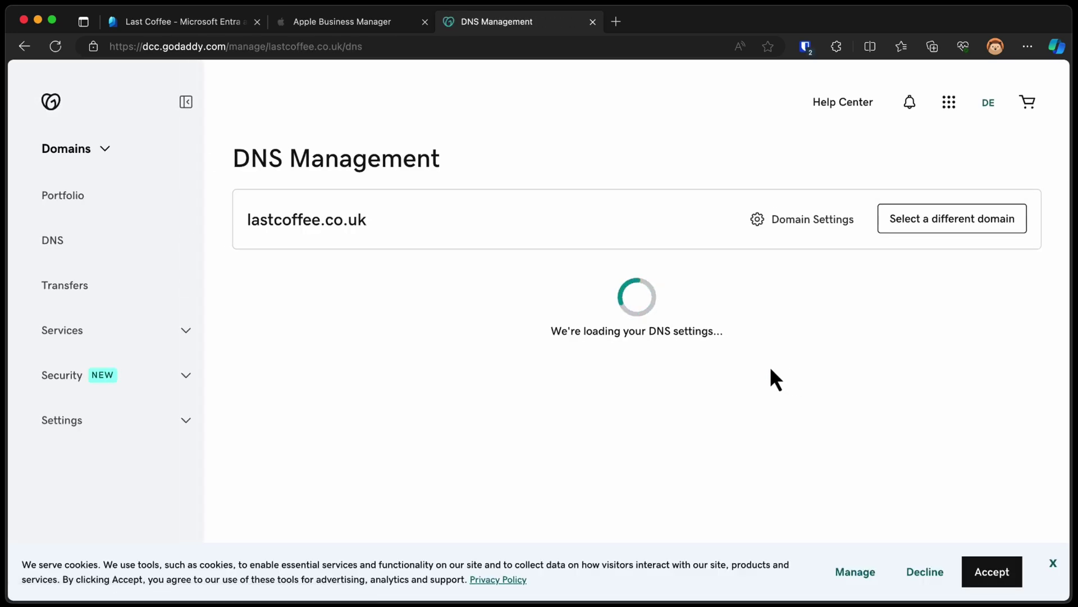
pyautogui.scroll(-5, 645, 348)
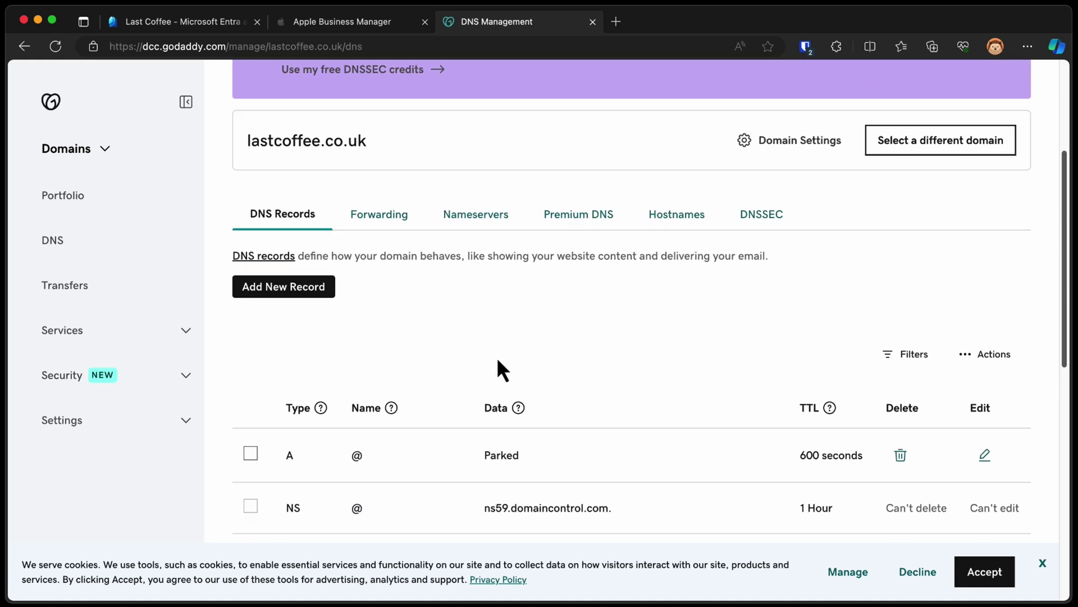
# Create a TXT record named @ holding the pasted Apple verification value
pyautogui.click(305, 291)
pyautogui.click(344, 388)
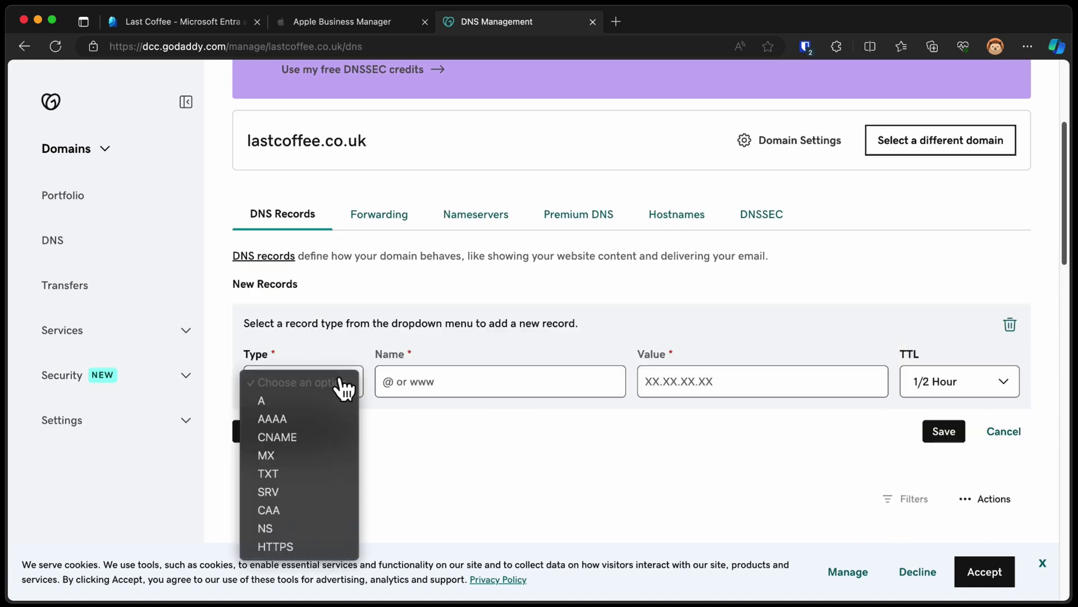
pyautogui.click(312, 473)
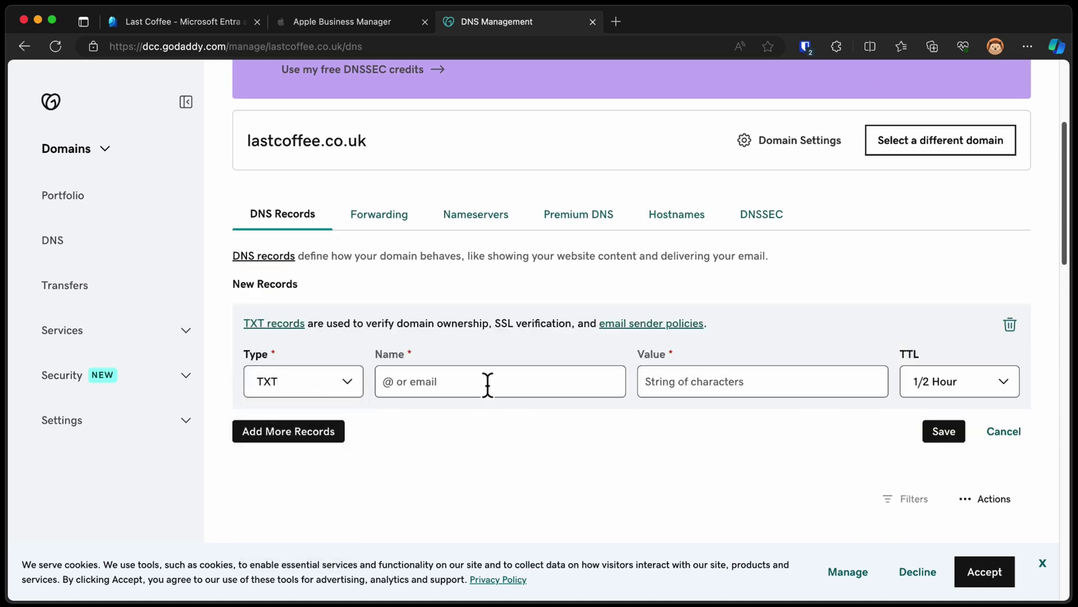
pyautogui.click(487, 383)
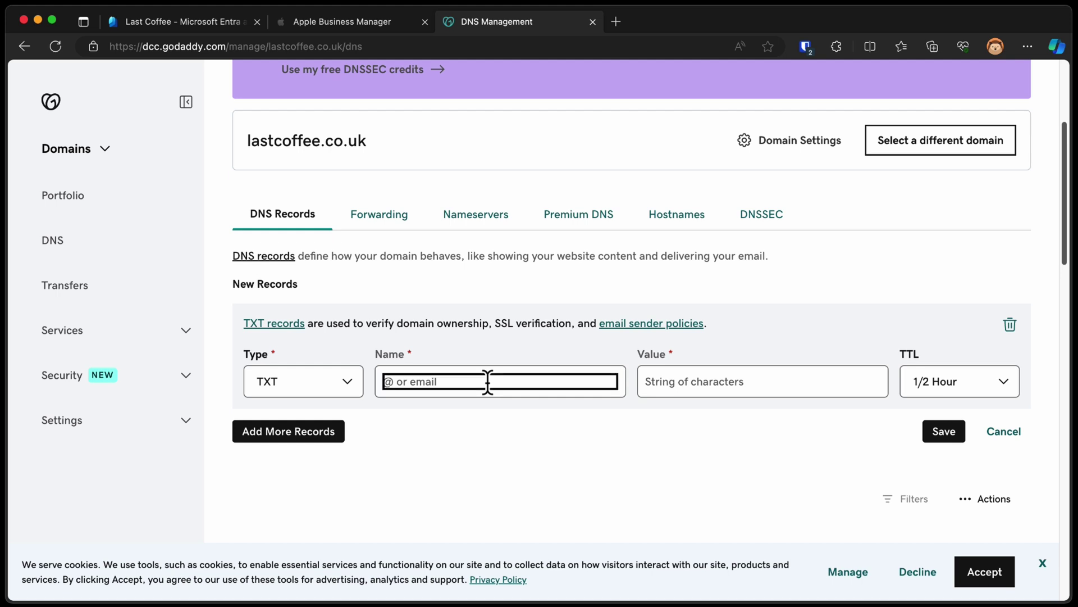
pyautogui.write('@')
pyautogui.click(657, 383)
pyautogui.press('super+v')
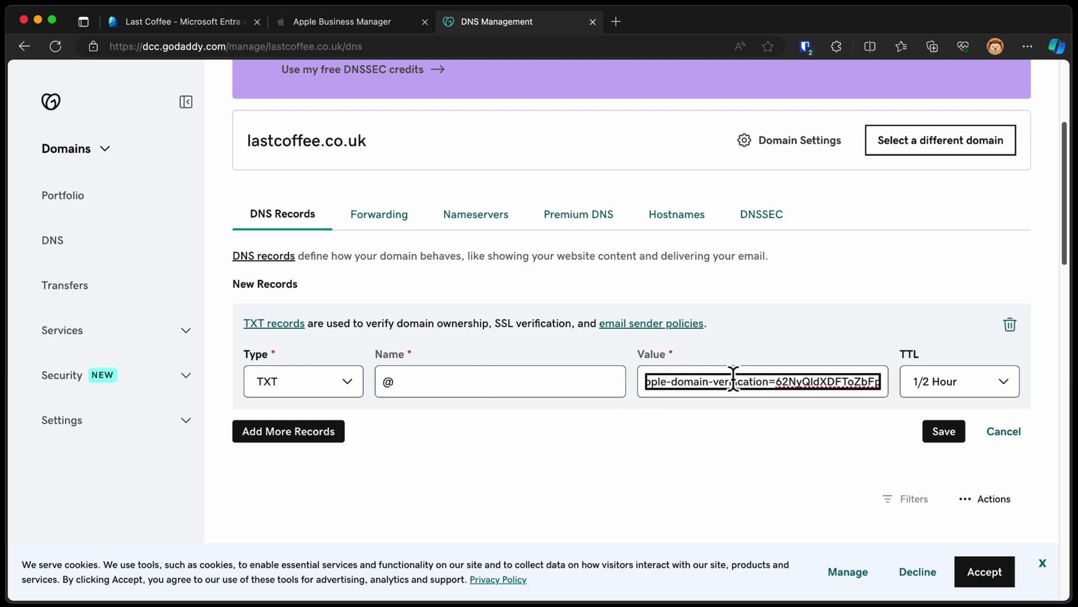
pyautogui.press('super+a')
pyautogui.click(716, 381)
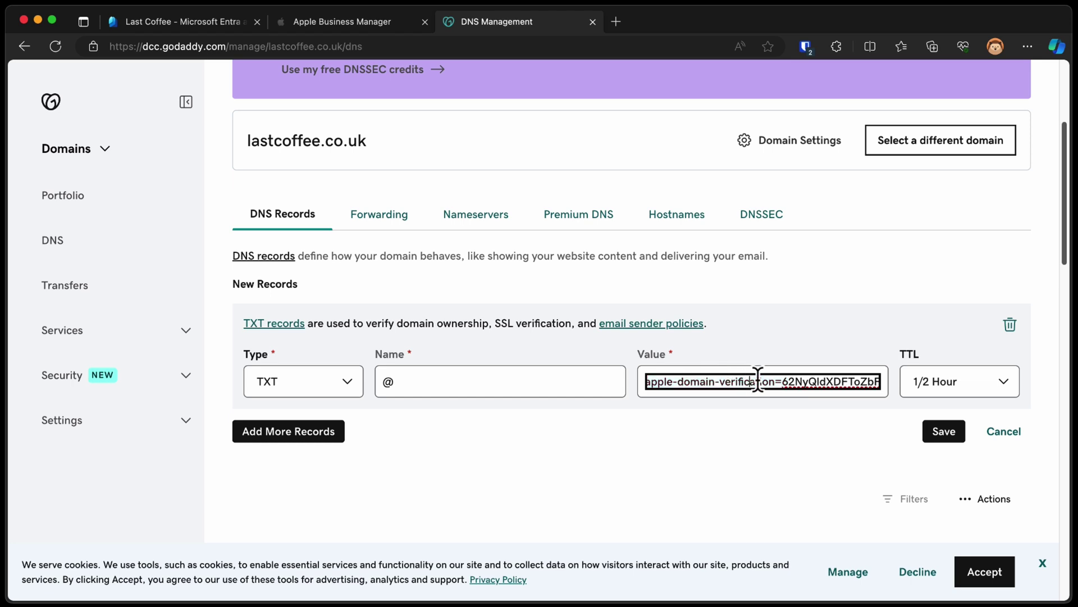
# Check the value against Apple's, keep the 1/2 Hour TTL and save the record
pyautogui.click(343, 22)
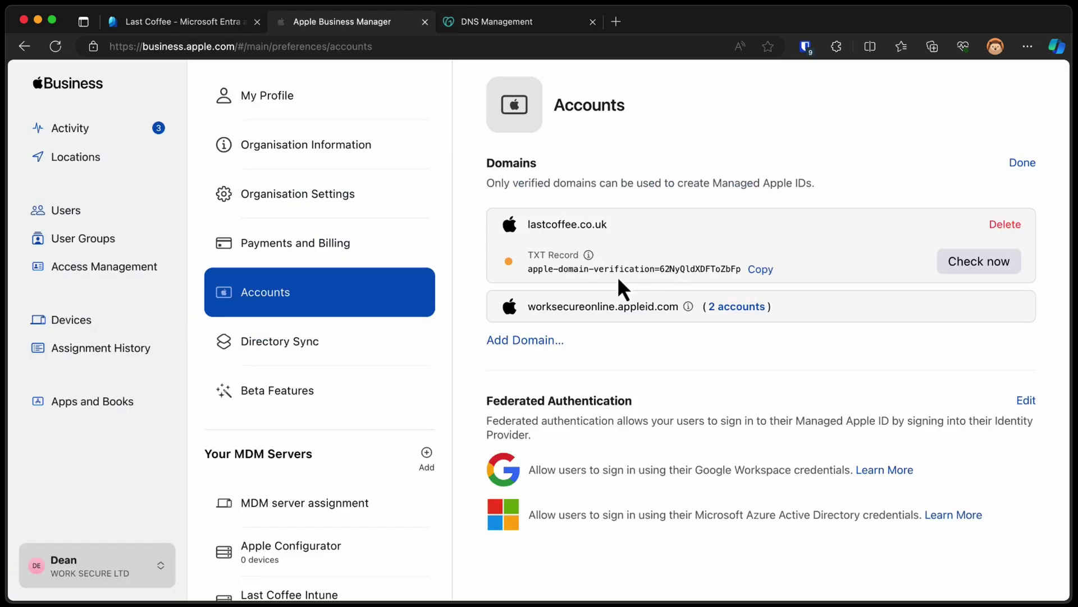
pyautogui.click(477, 23)
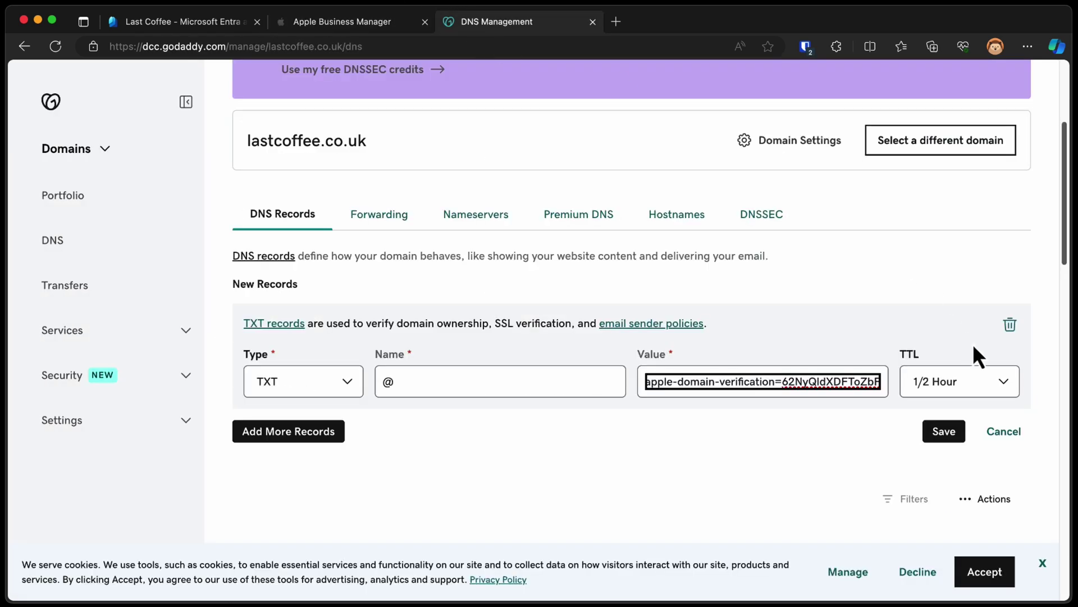
pyautogui.click(1000, 388)
pyautogui.click(1000, 388)
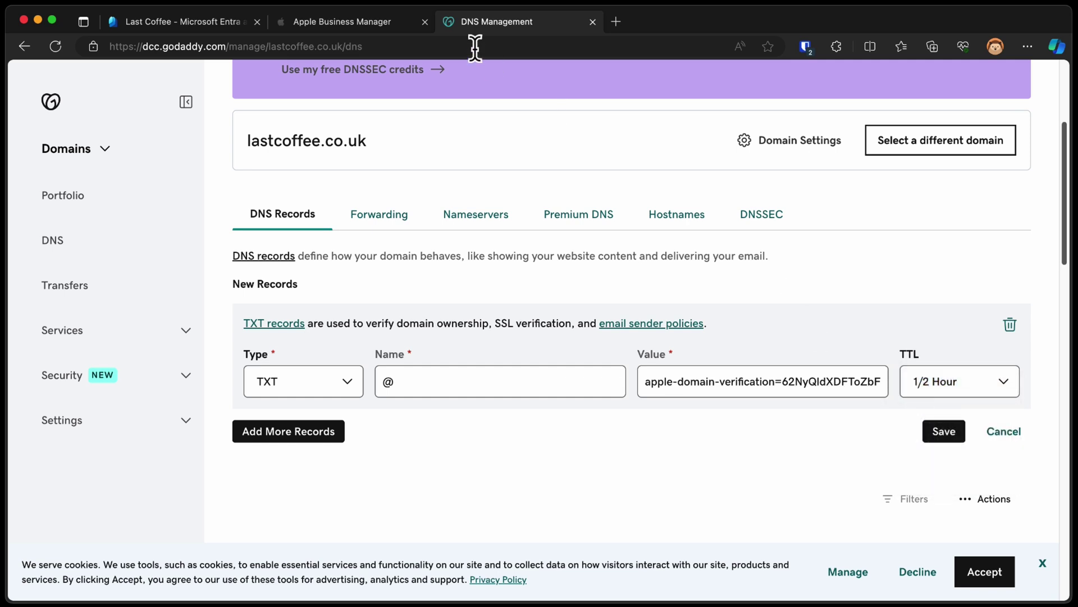
pyautogui.click(1000, 388)
pyautogui.click(1000, 389)
pyautogui.click(949, 433)
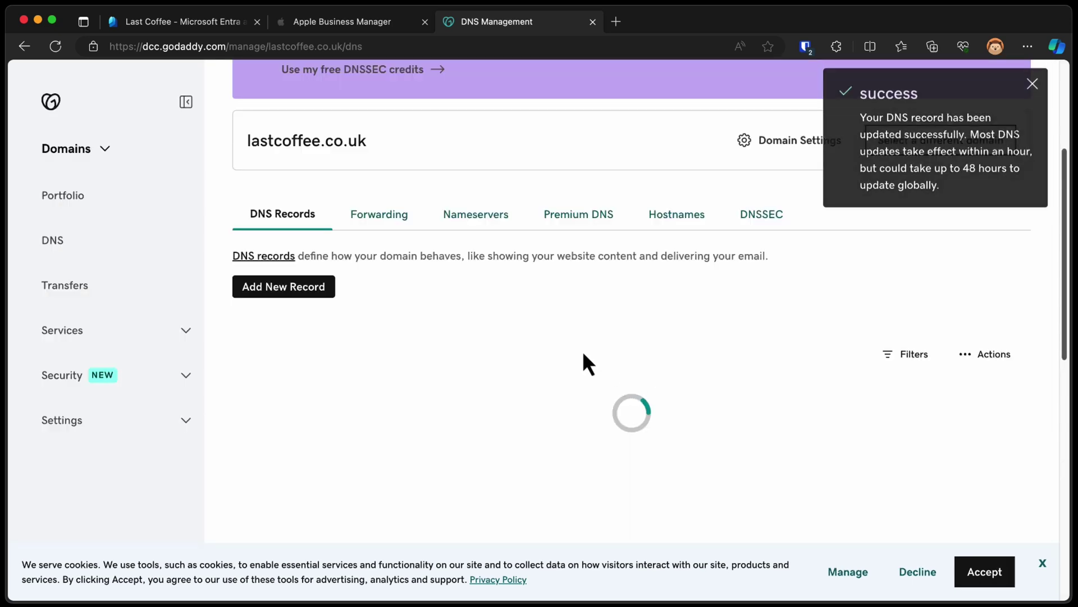
# Run Check now on lastcoffee.co.uk in Apple Business Manager until ownership shows Verified
pyautogui.click(362, 22)
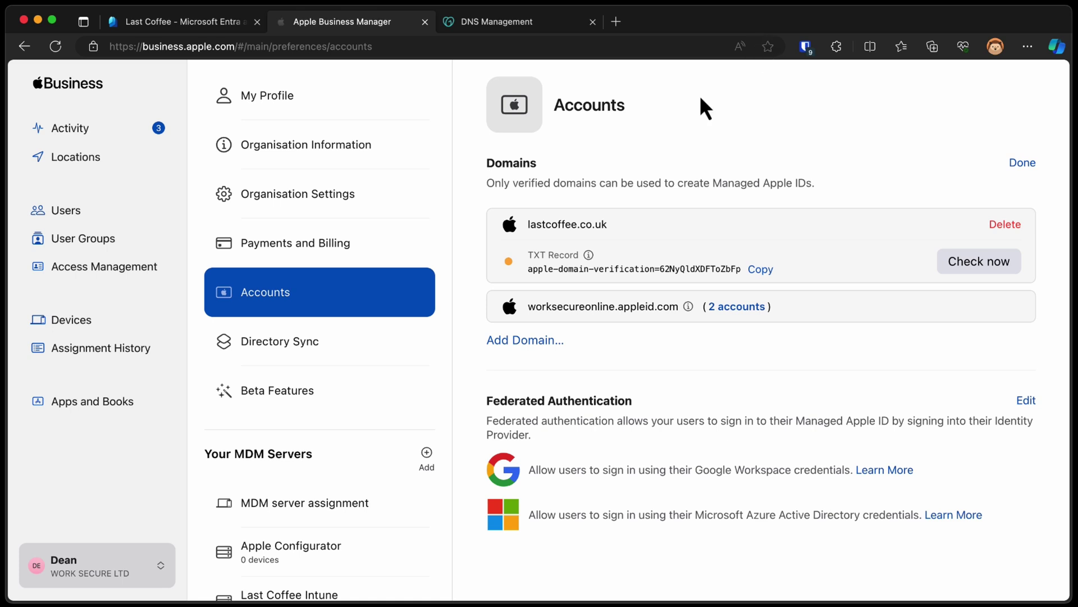
pyautogui.click(974, 270)
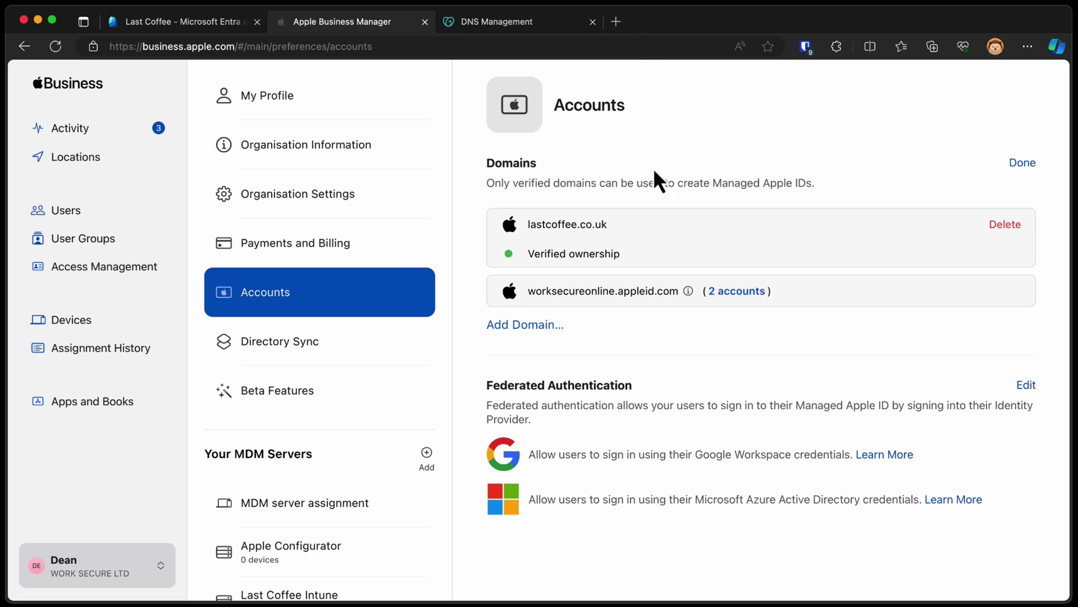
# Start a new user with first name, last name and a lastcoffee.co.uk Managed Apple ID
pyautogui.click(79, 216)
pyautogui.click(426, 93)
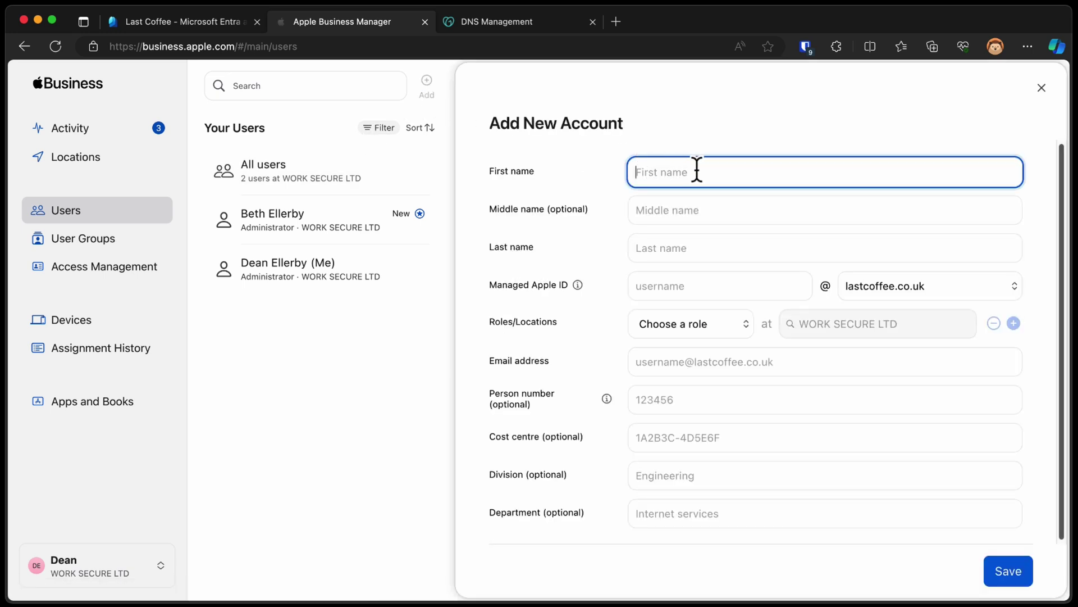
pyautogui.write('Lucy')
pyautogui.press('Tab')
pyautogui.press('Tab')
pyautogui.write('Tes')
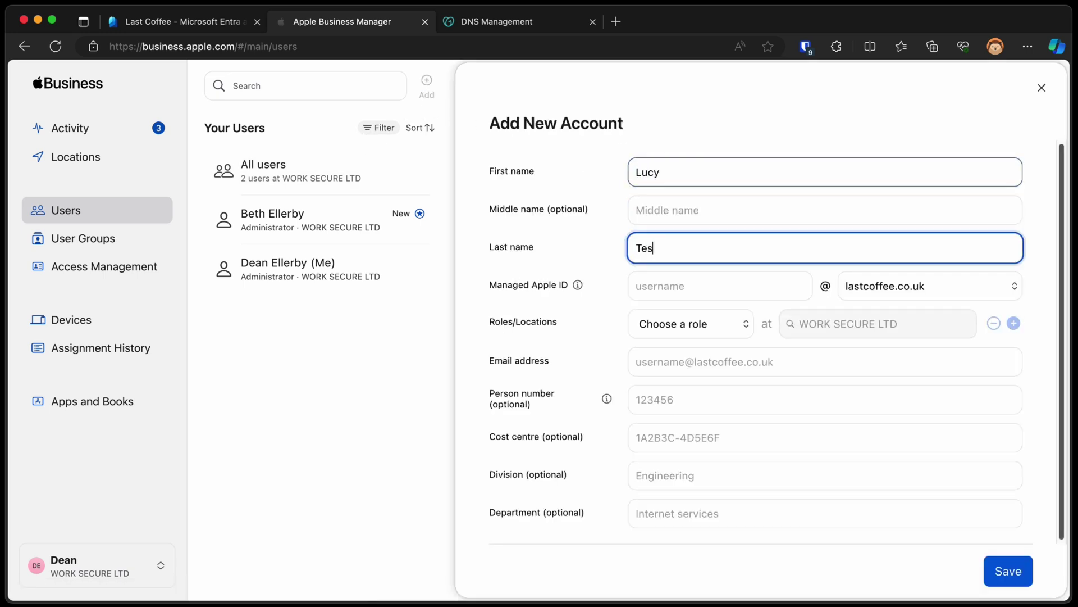
pyautogui.write('ter')
pyautogui.press('Tab')
pyautogui.write('lucy')
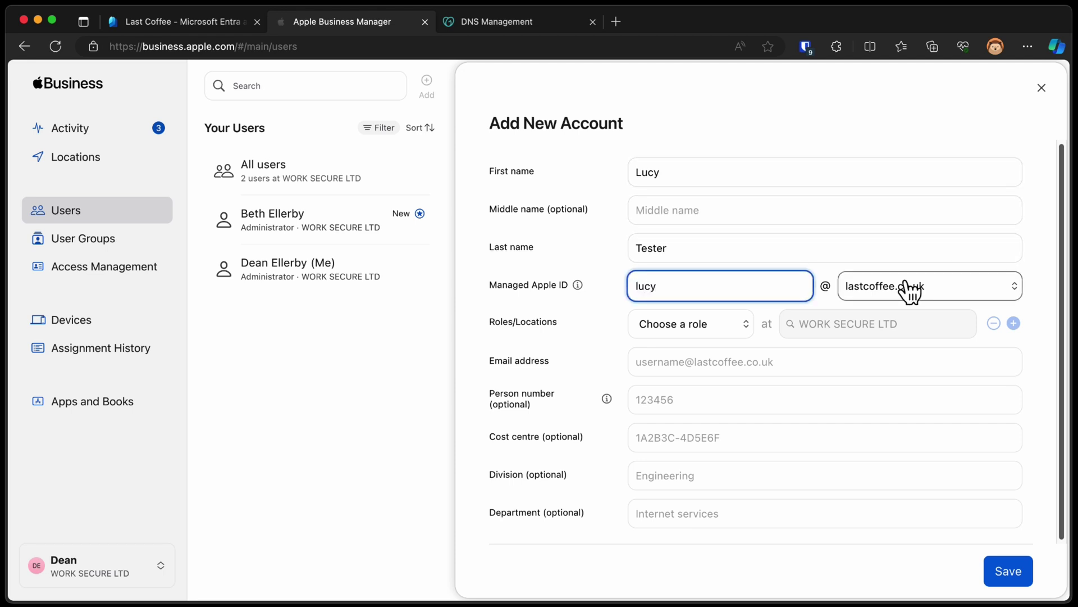
pyautogui.click(963, 287)
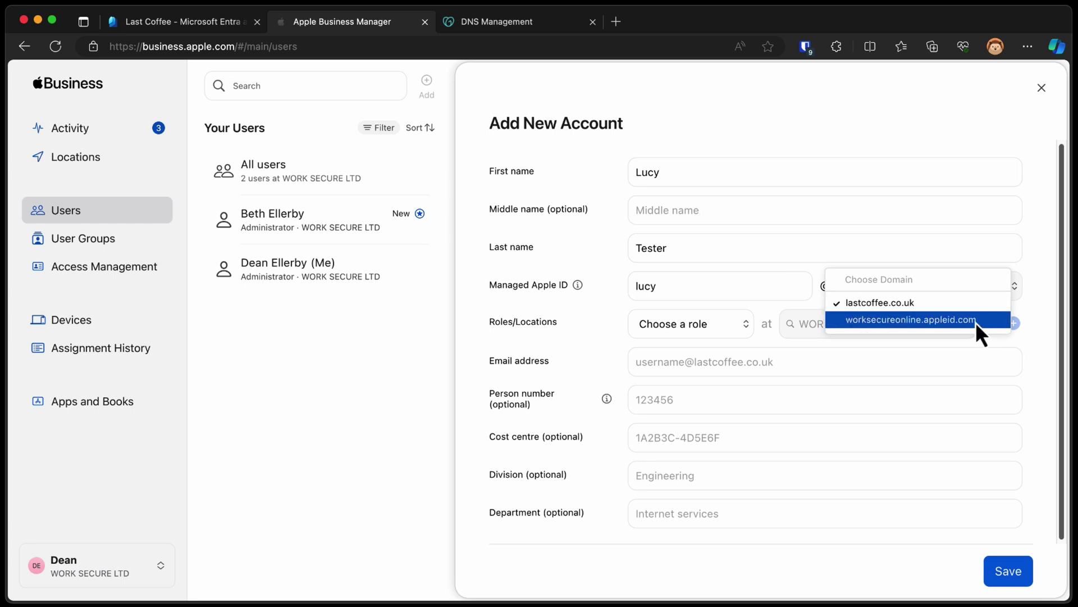
pyautogui.click(933, 303)
# Give the user the Staff role, enter their lastcoffee.co.uk email address and save
pyautogui.click(735, 331)
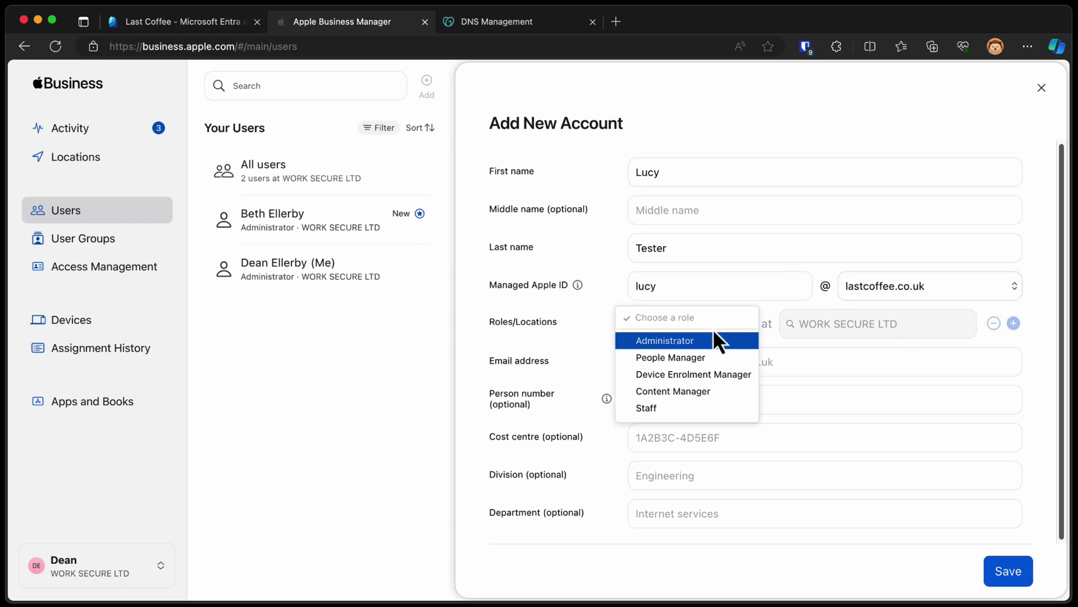
pyautogui.click(718, 409)
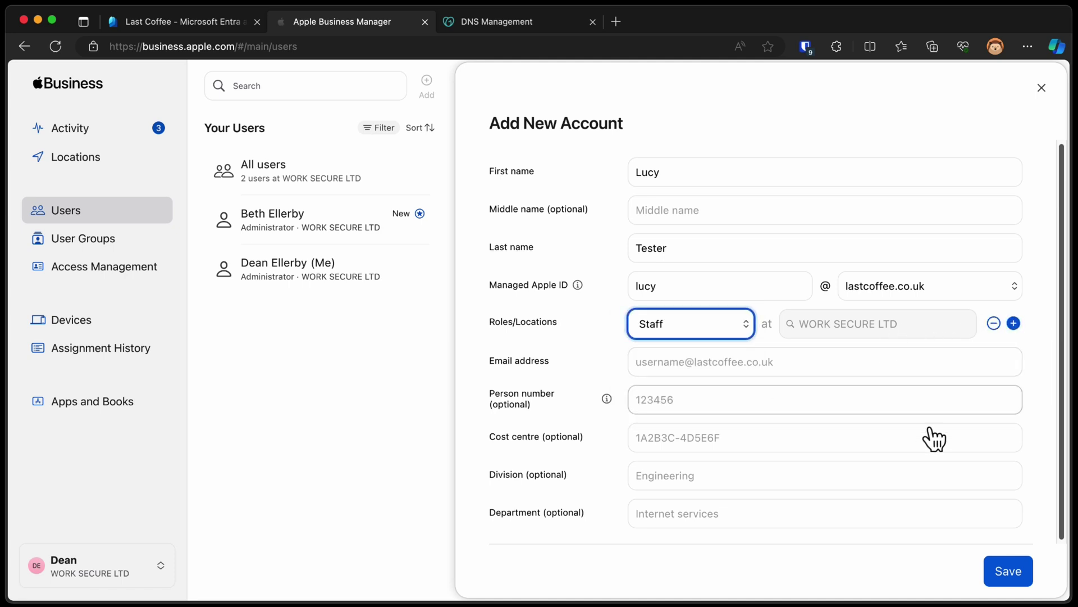
pyautogui.click(759, 364)
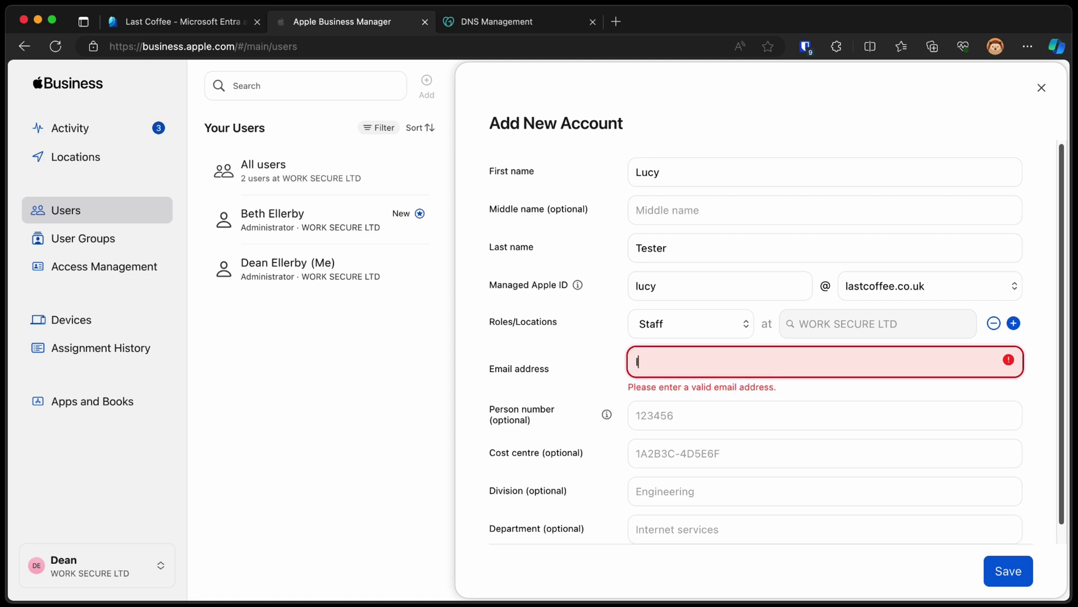
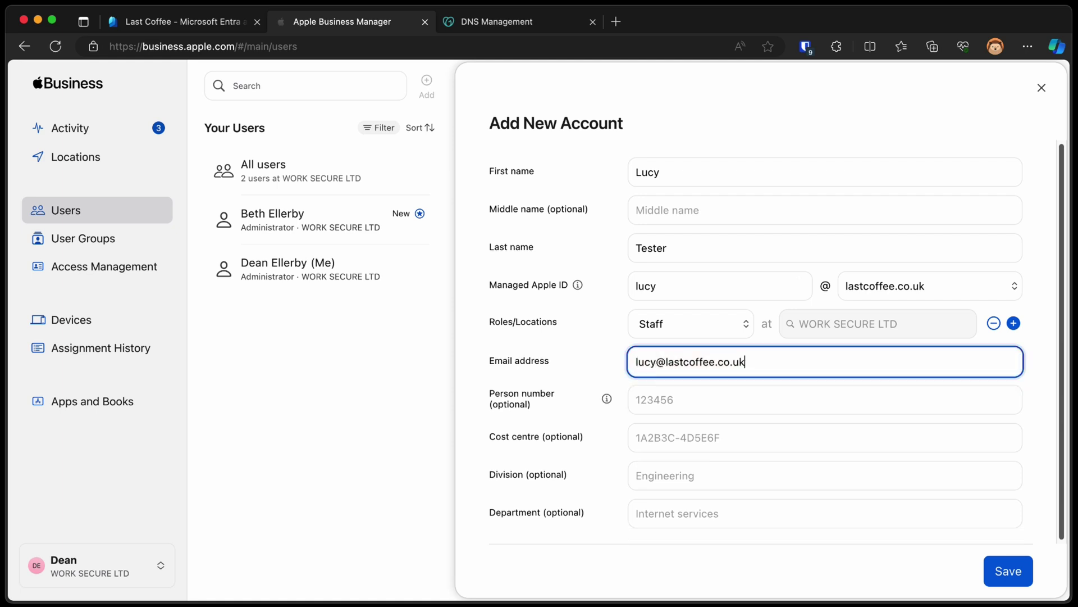
pyautogui.click(1000, 573)
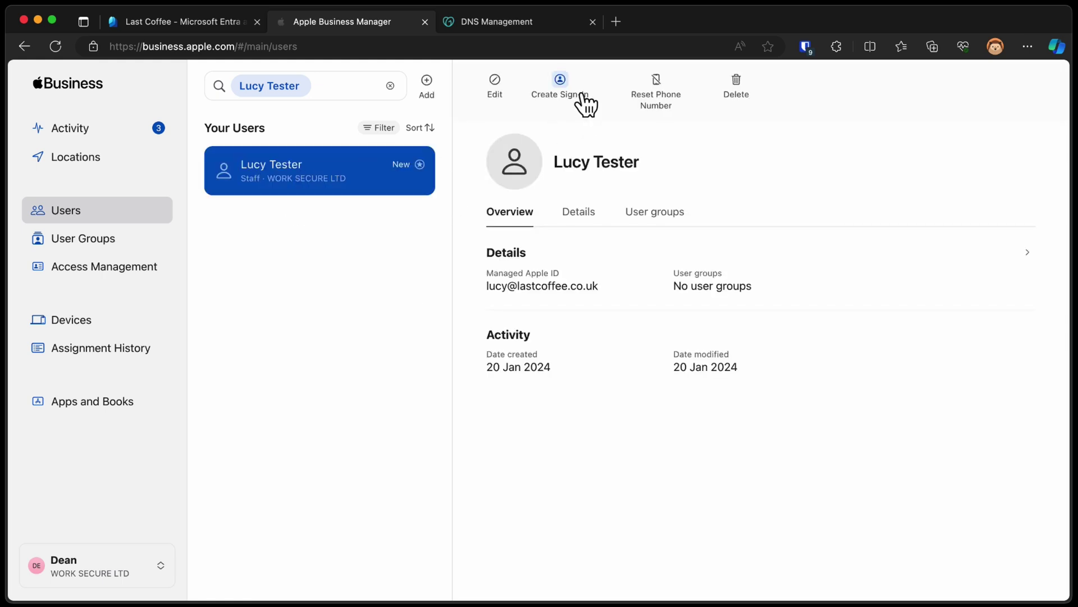
# Create the Staff user's sign-in, sent as an email, and finish back at Users
pyautogui.click(565, 87)
pyautogui.click(632, 344)
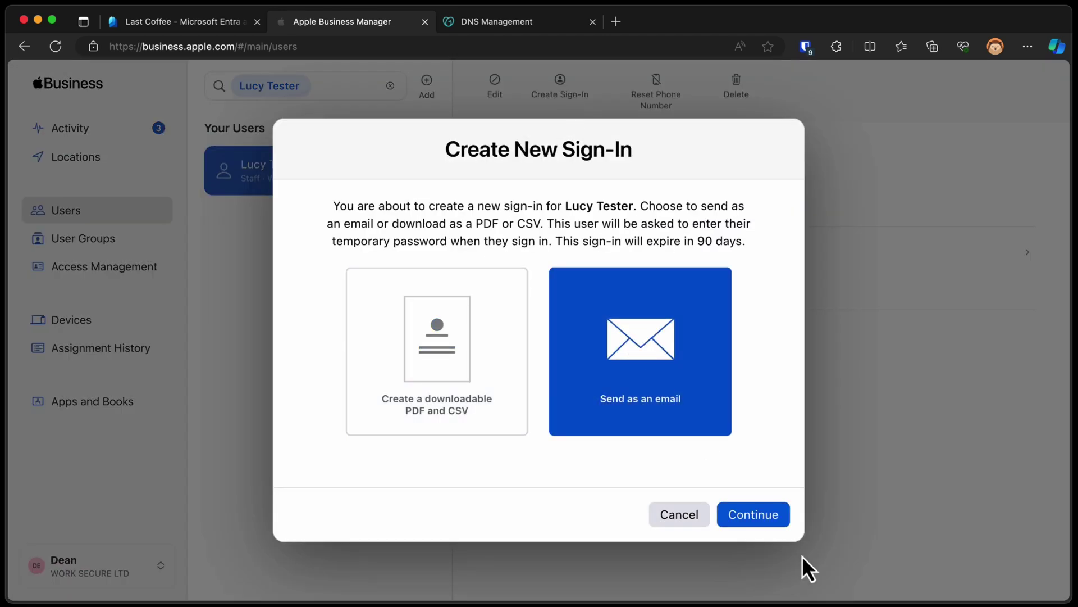
pyautogui.click(769, 518)
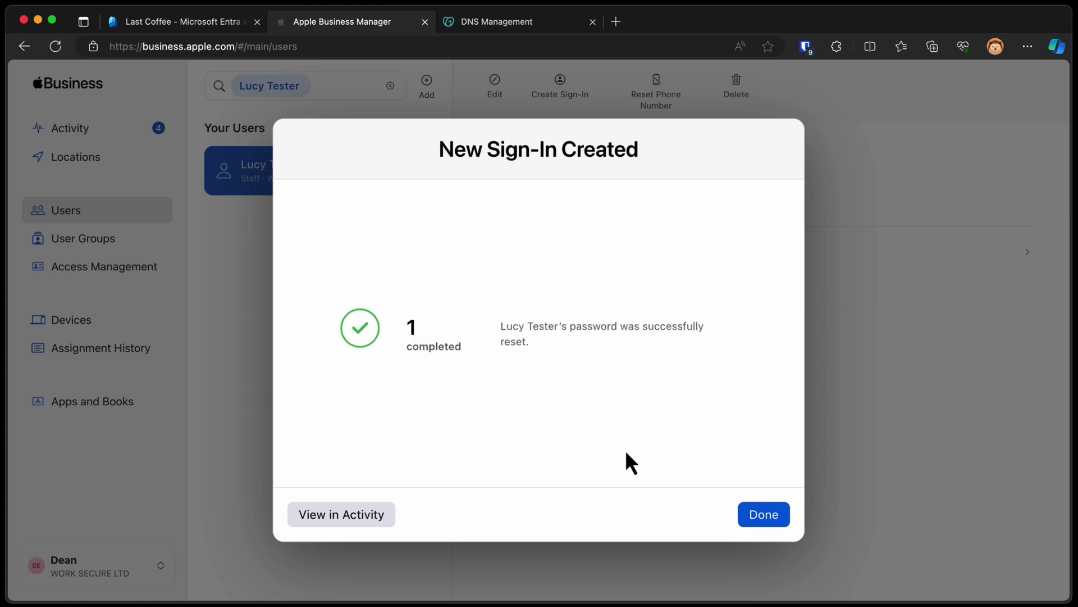
pyautogui.click(764, 514)
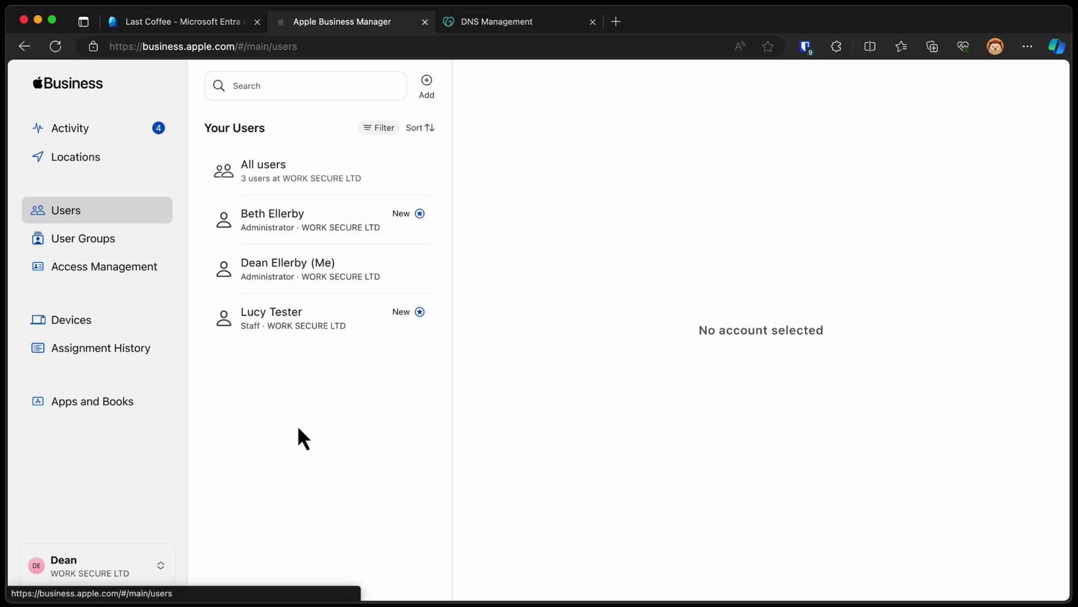
# In Accounts preferences, edit Federated Authentication and choose Microsoft Azure AD
pyautogui.click(121, 567)
pyautogui.click(115, 421)
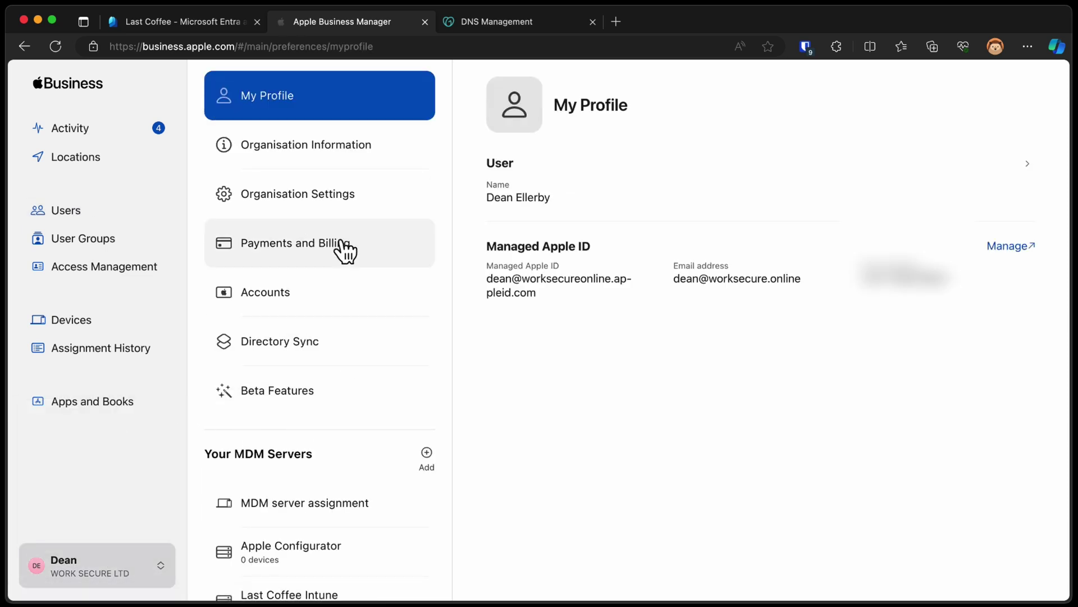
pyautogui.click(337, 291)
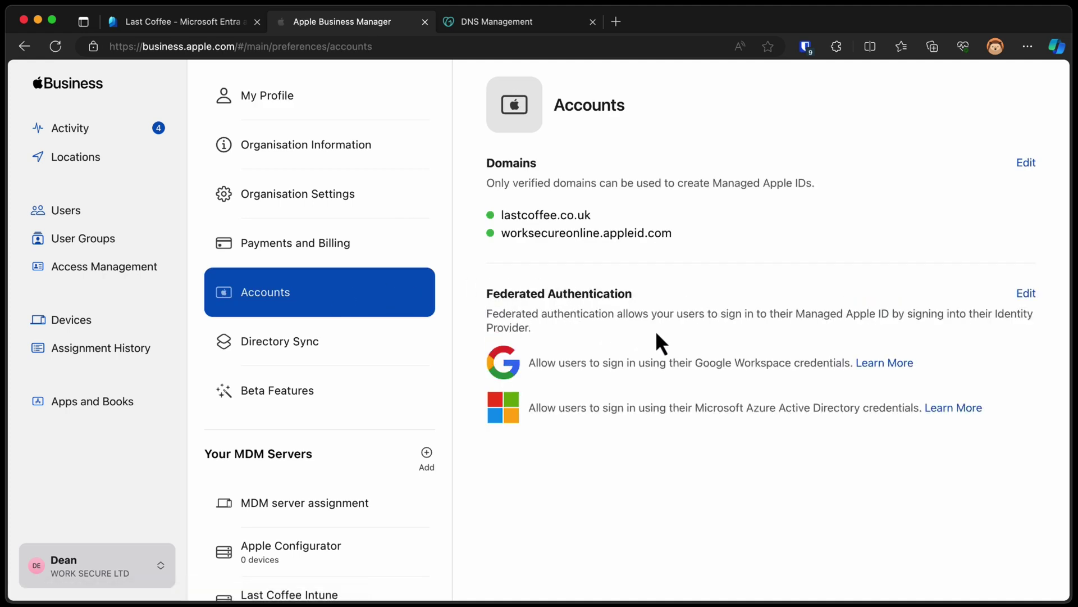
pyautogui.click(1024, 294)
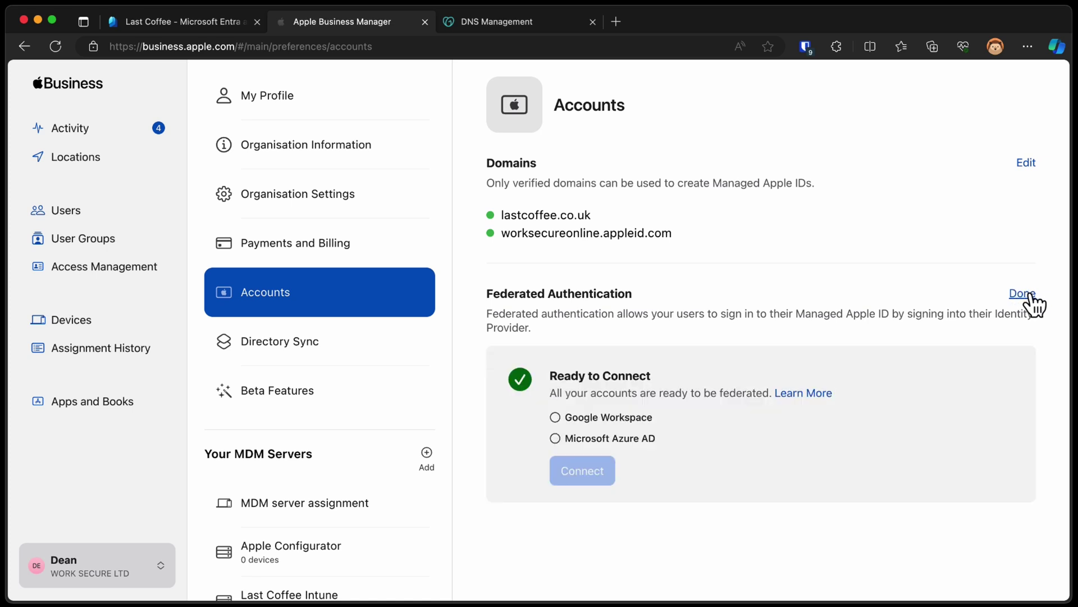
pyautogui.click(652, 438)
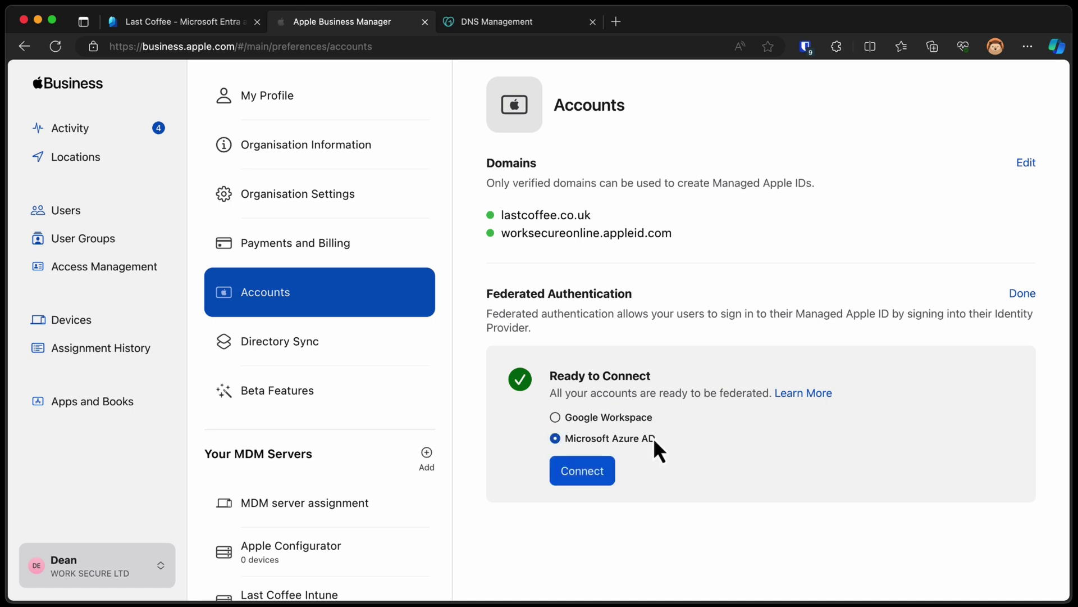
# Connect with the lastcoffee.co.uk Microsoft admin account and accept the requested permissions
pyautogui.click(590, 474)
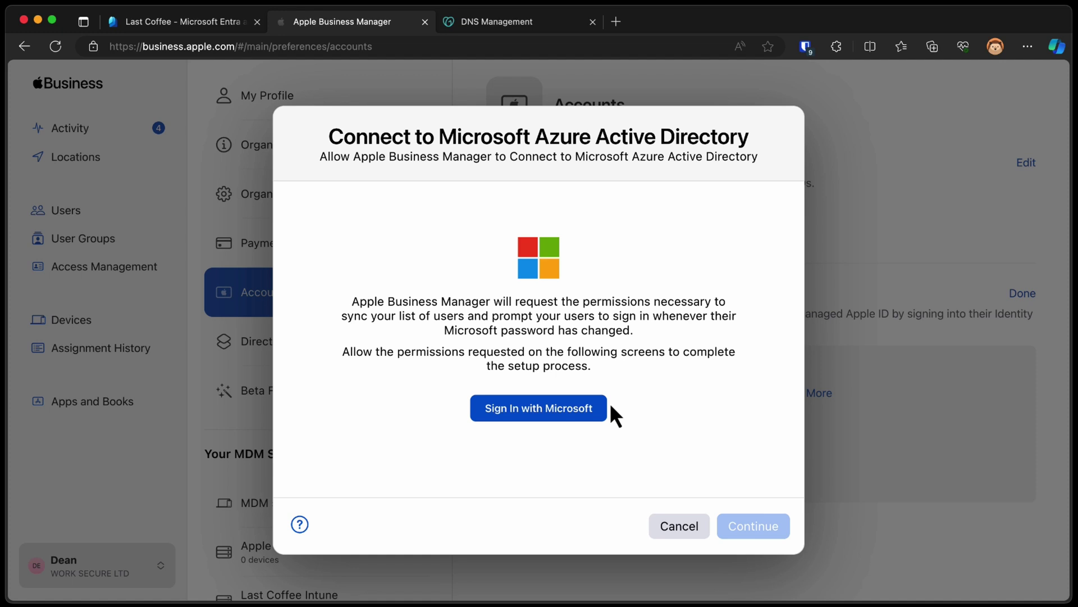
pyautogui.click(584, 415)
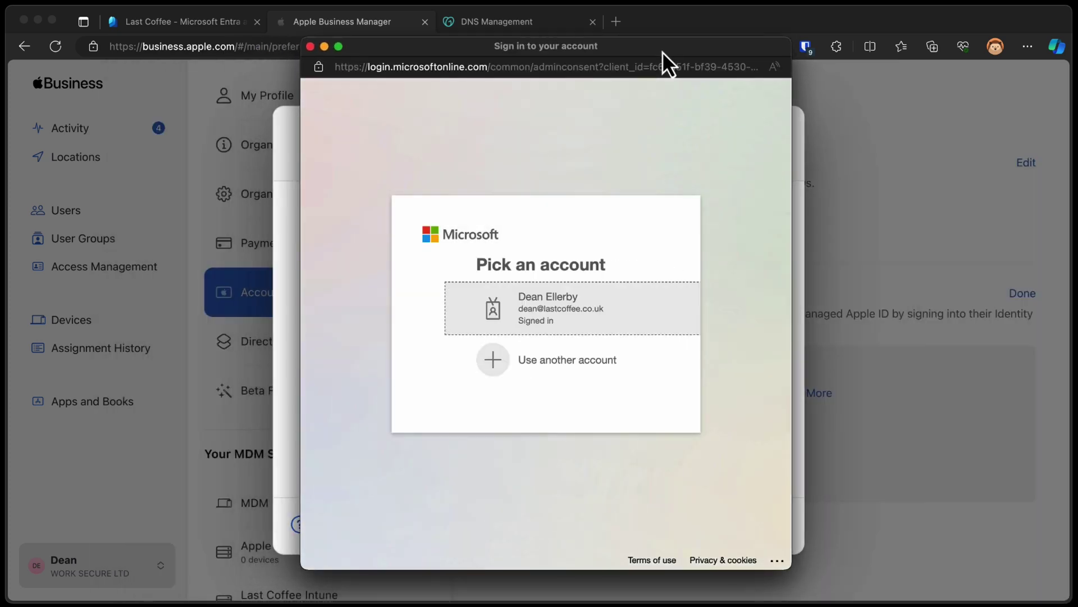
pyautogui.click(540, 298)
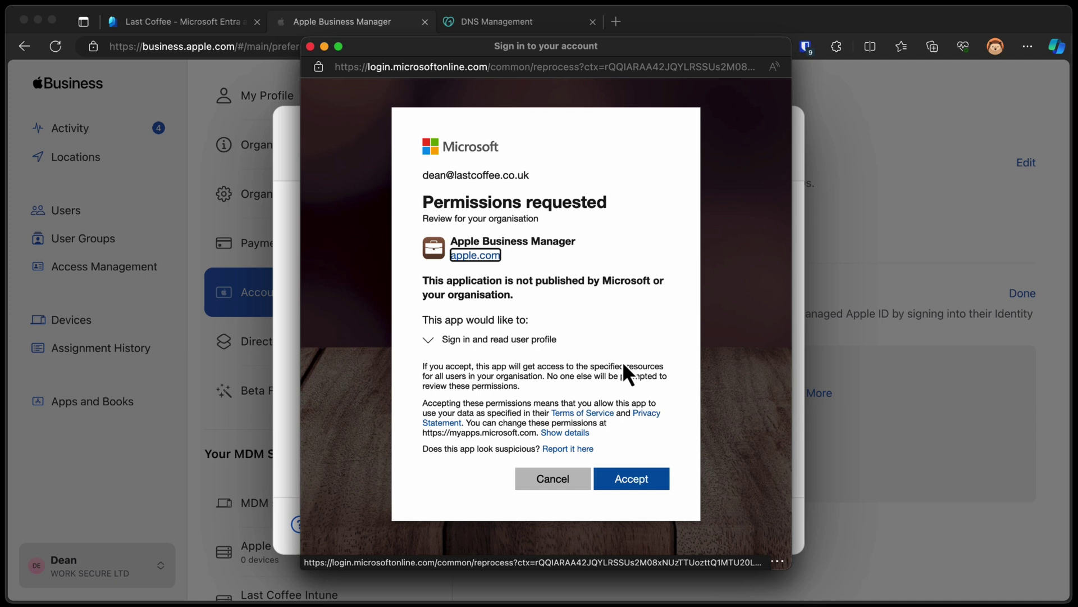
pyautogui.click(636, 480)
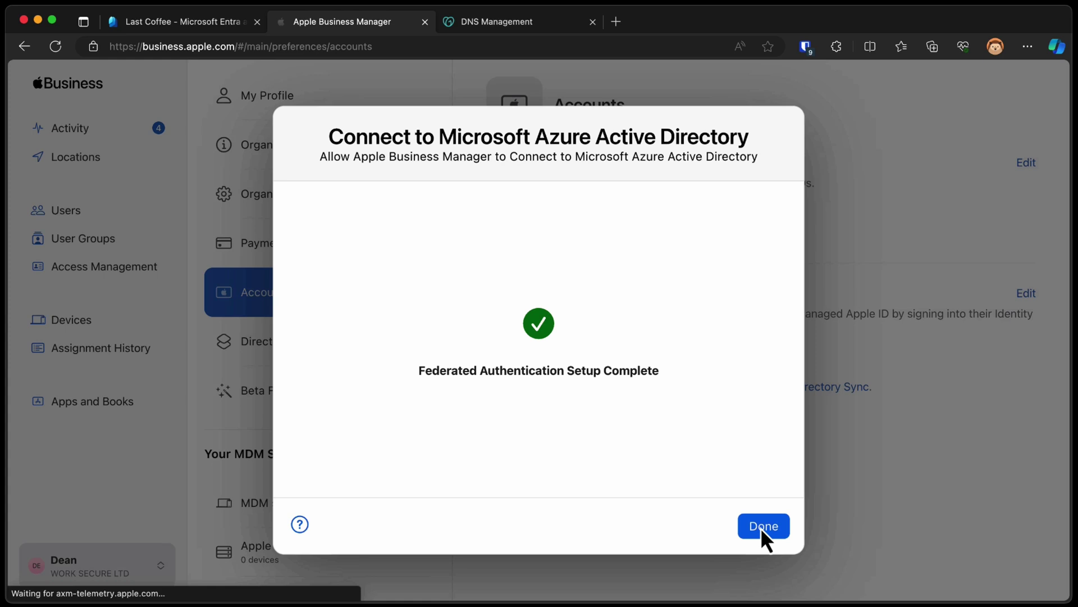
pyautogui.click(764, 528)
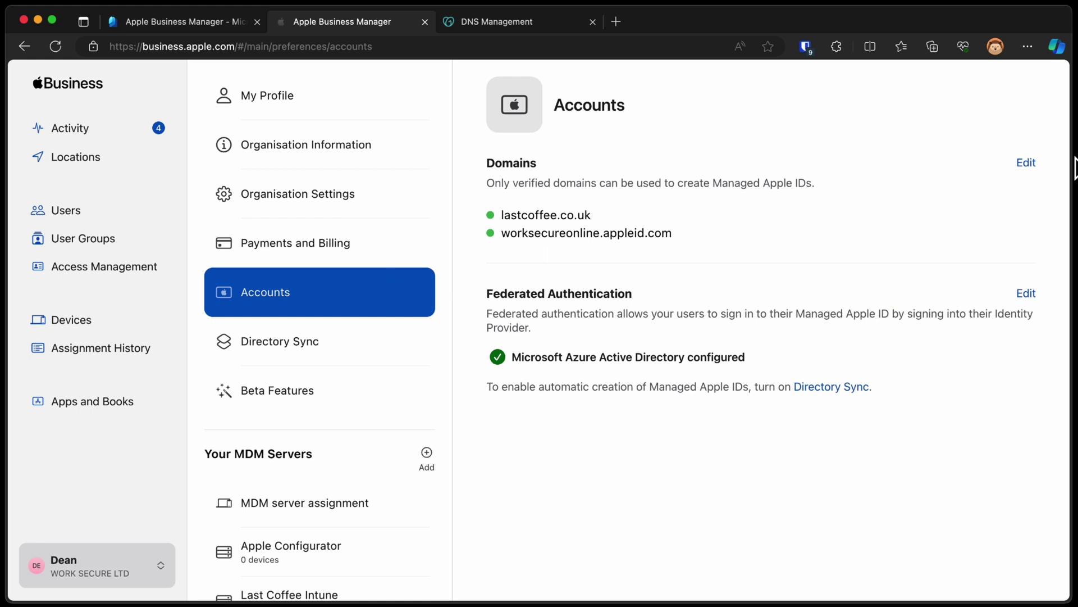
# Federate lastcoffee.co.uk by signing in with Microsoft from the Domains editor
pyautogui.click(1027, 163)
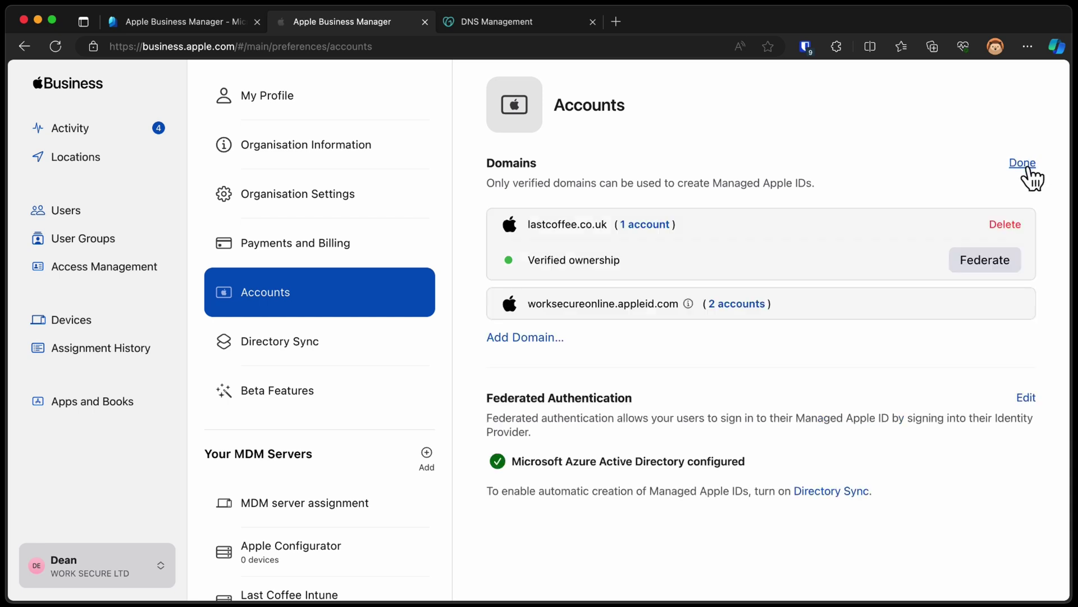
pyautogui.click(988, 267)
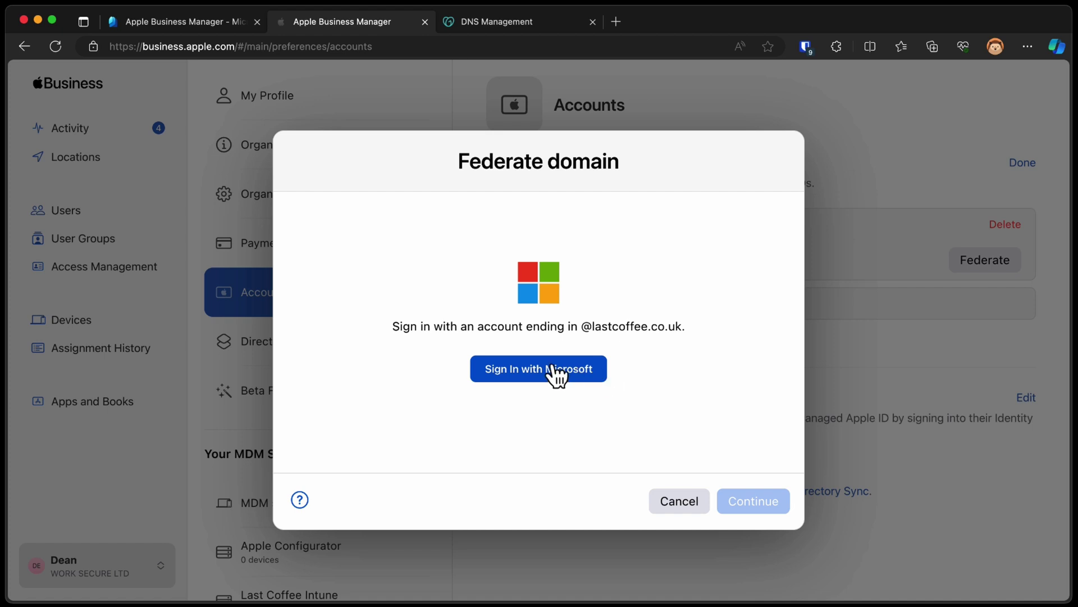
pyautogui.click(551, 369)
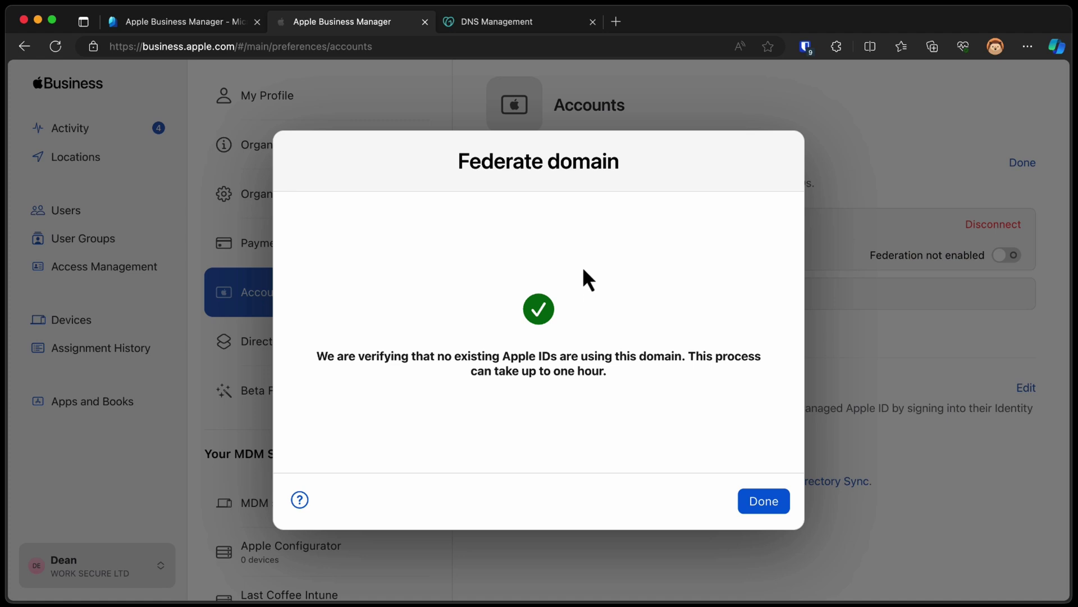
pyautogui.click(760, 500)
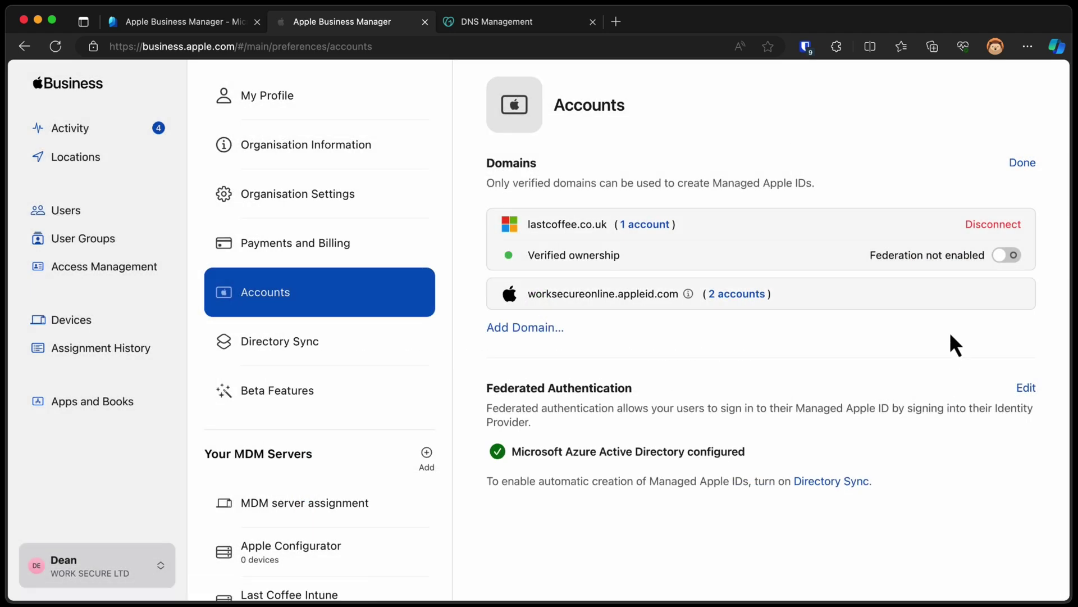
# Check the Directory Sync status, then return to the domain settings
pyautogui.click(368, 357)
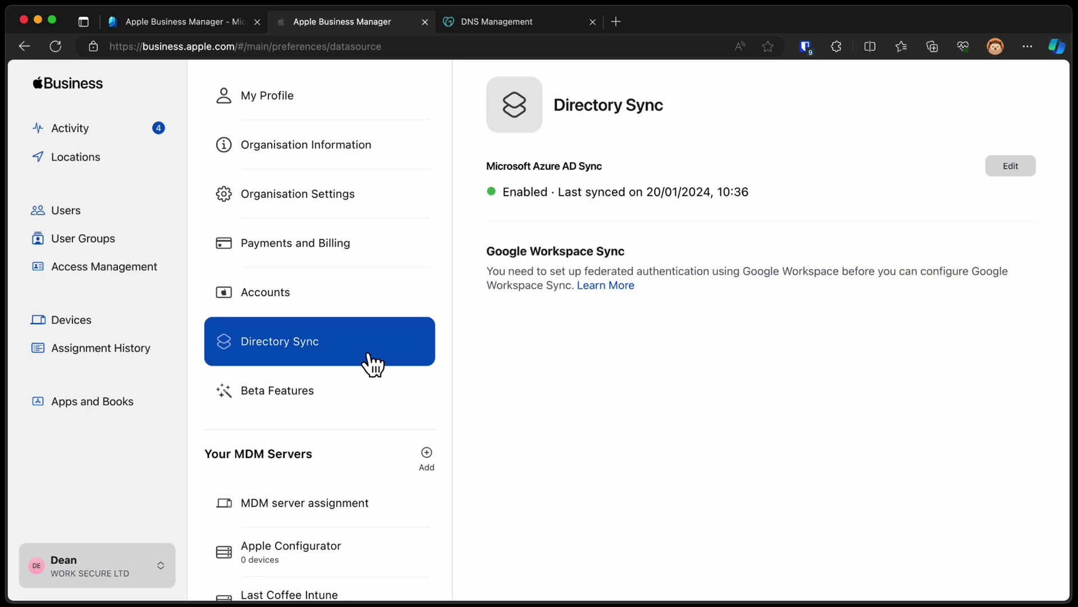
pyautogui.click(228, 307)
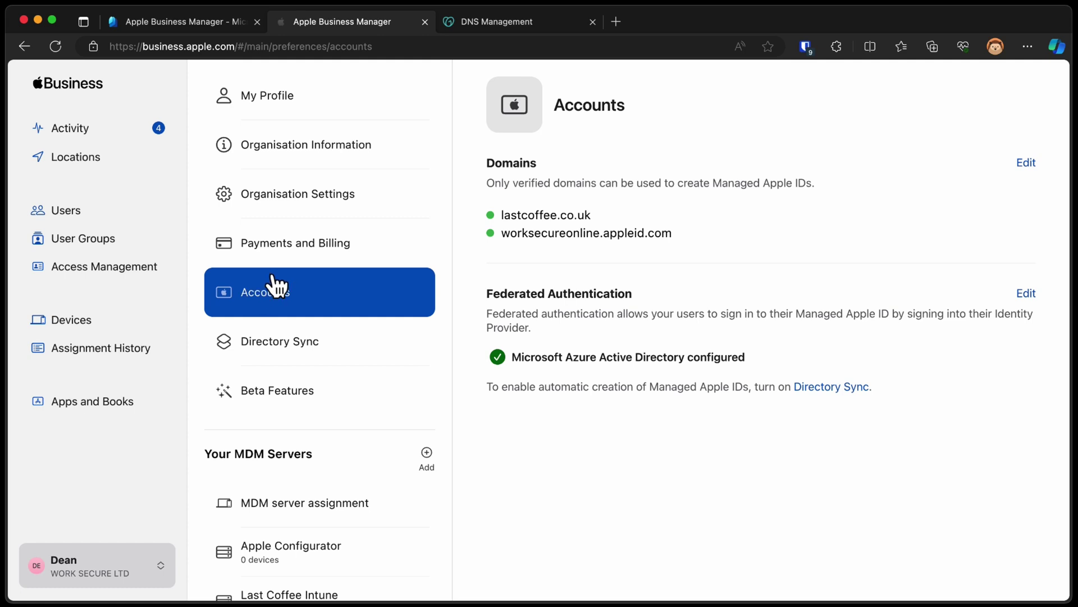
pyautogui.click(366, 344)
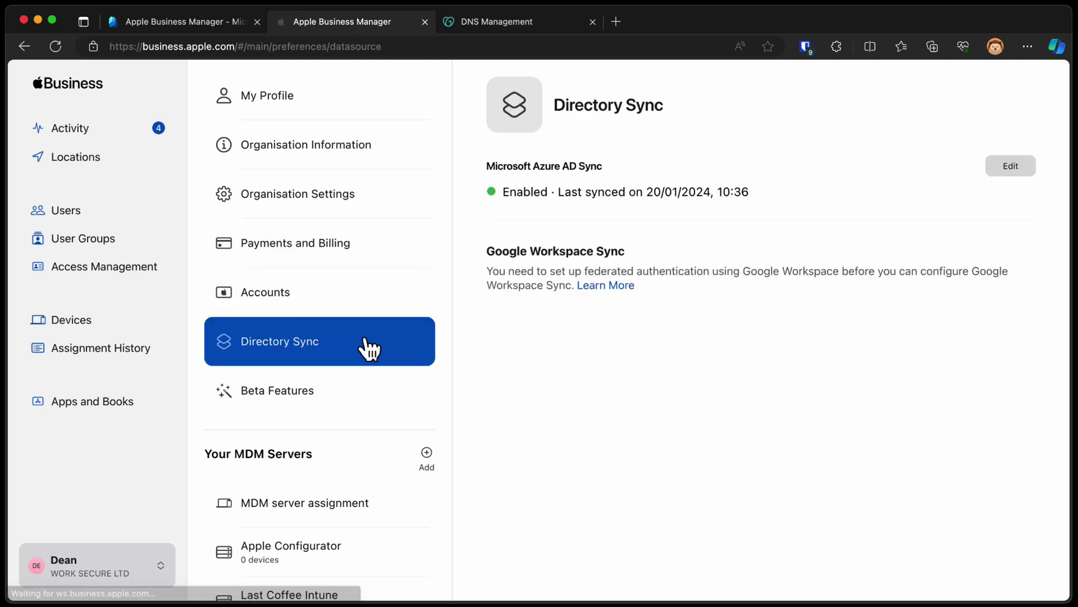
pyautogui.click(326, 292)
# Turn on federation and Azure AD sync for lastcoffee.co.uk and finish editing domains
pyautogui.click(1025, 164)
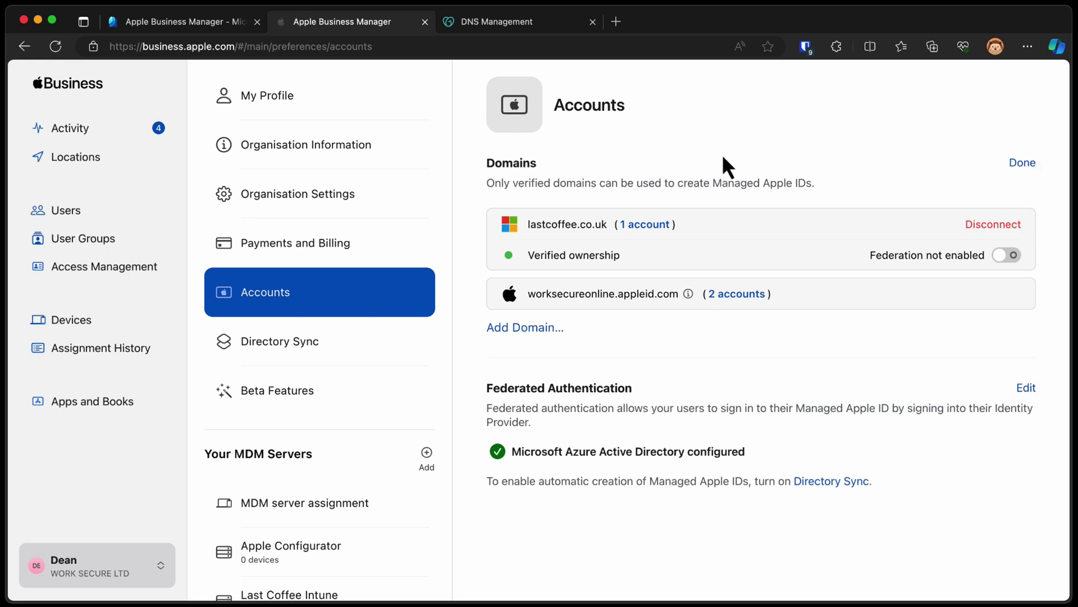
pyautogui.click(1009, 258)
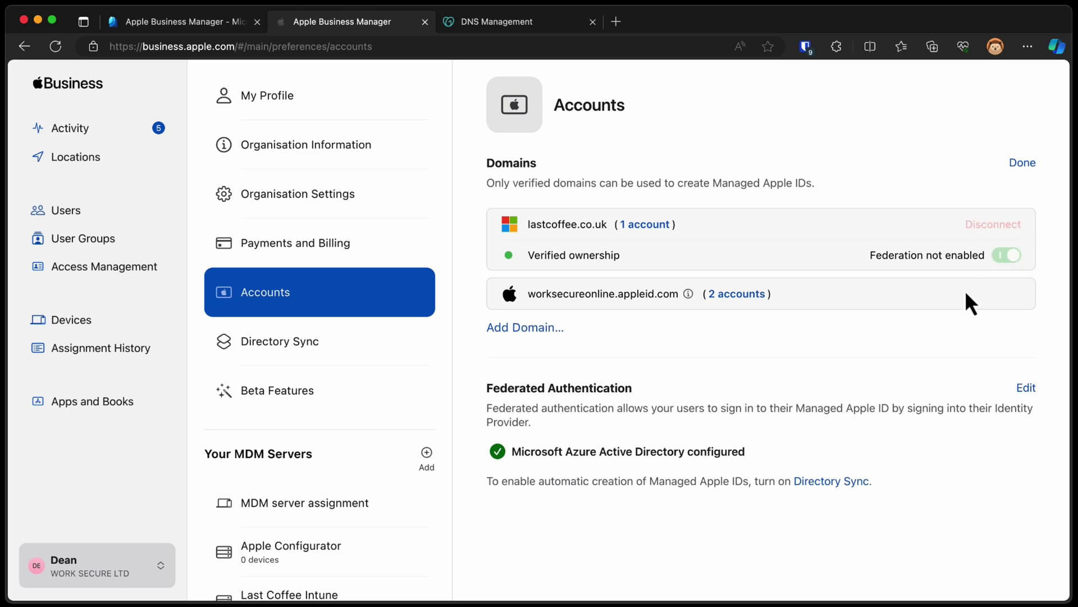
pyautogui.click(1009, 258)
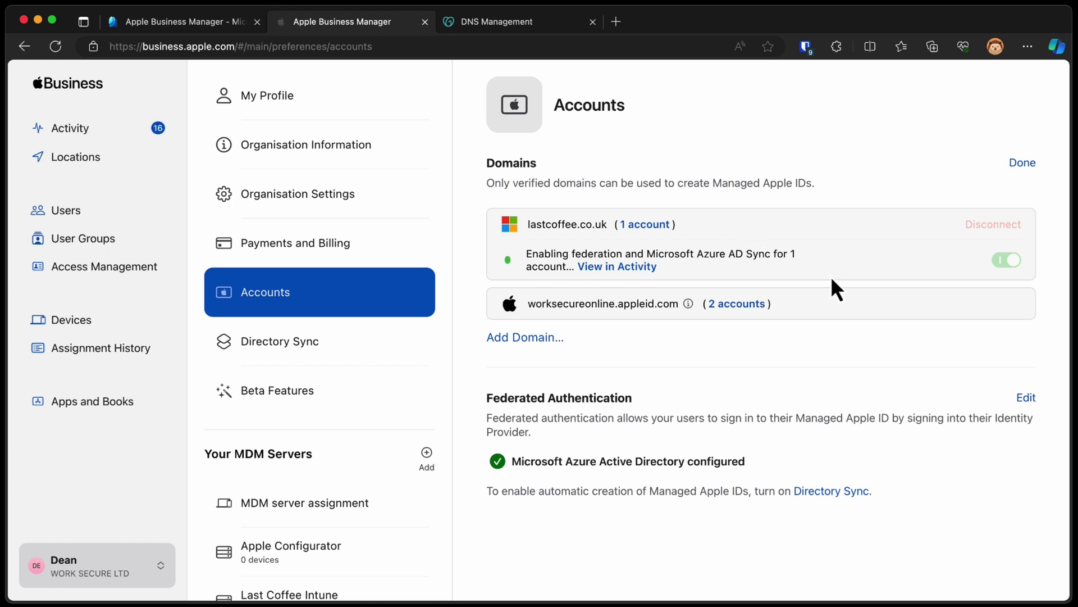
pyautogui.click(1023, 164)
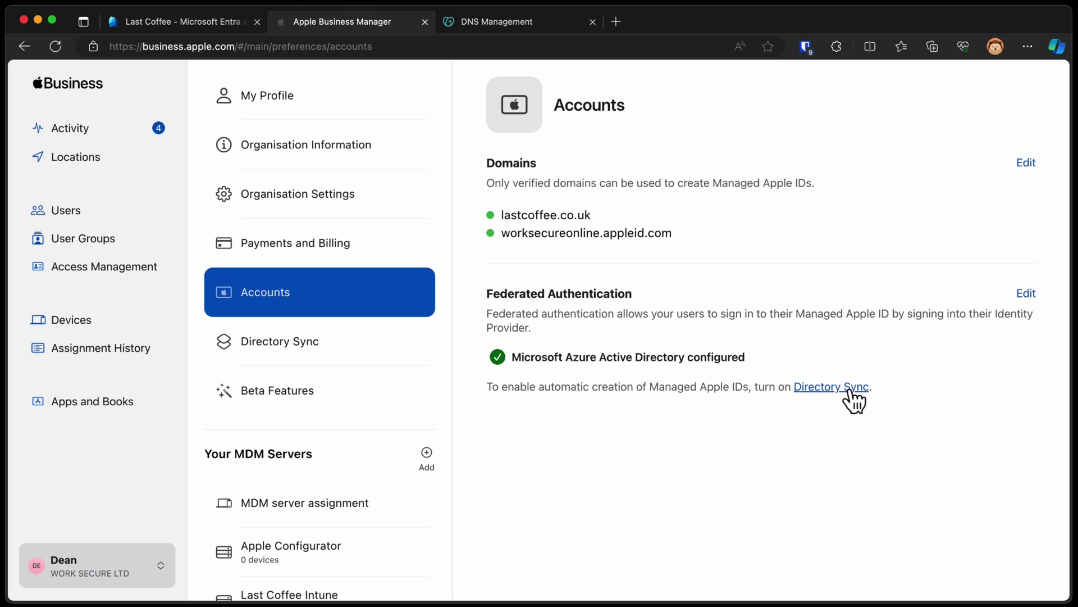
# Enable Microsoft Azure AD Sync under Directory Sync to generate the token and tenant URL
pyautogui.click(248, 347)
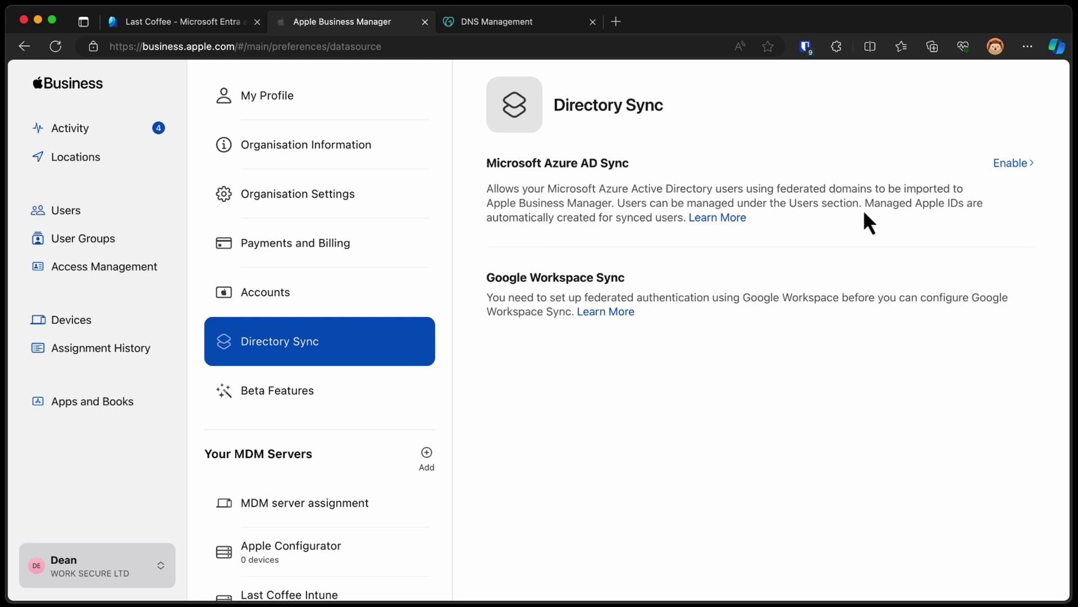
pyautogui.click(1011, 164)
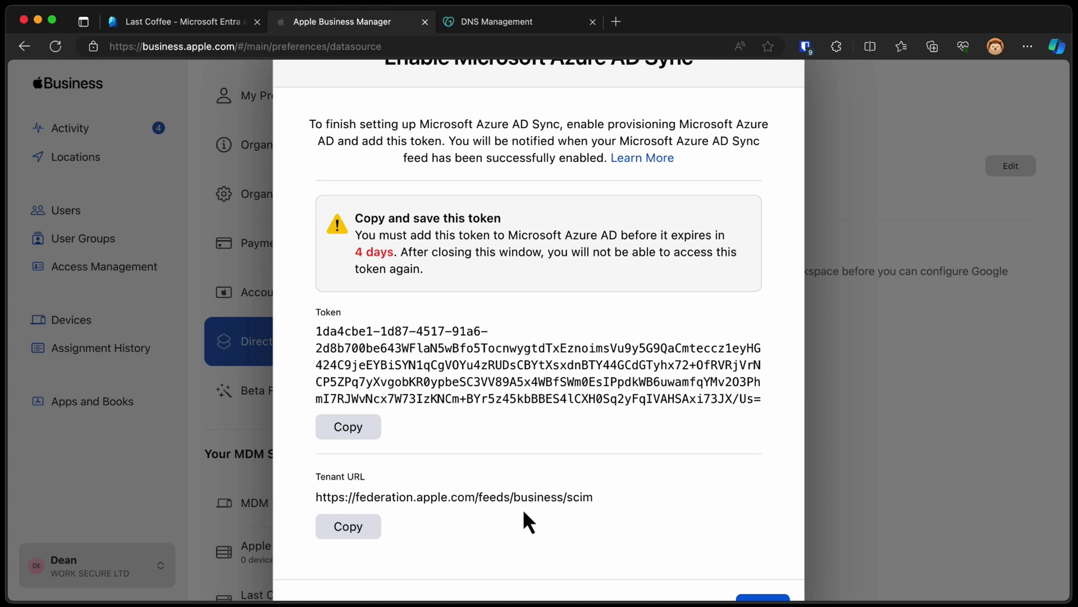
# In Entra, open Enterprise applications > Apple Business Manager and its Provisioning page
pyautogui.click(208, 22)
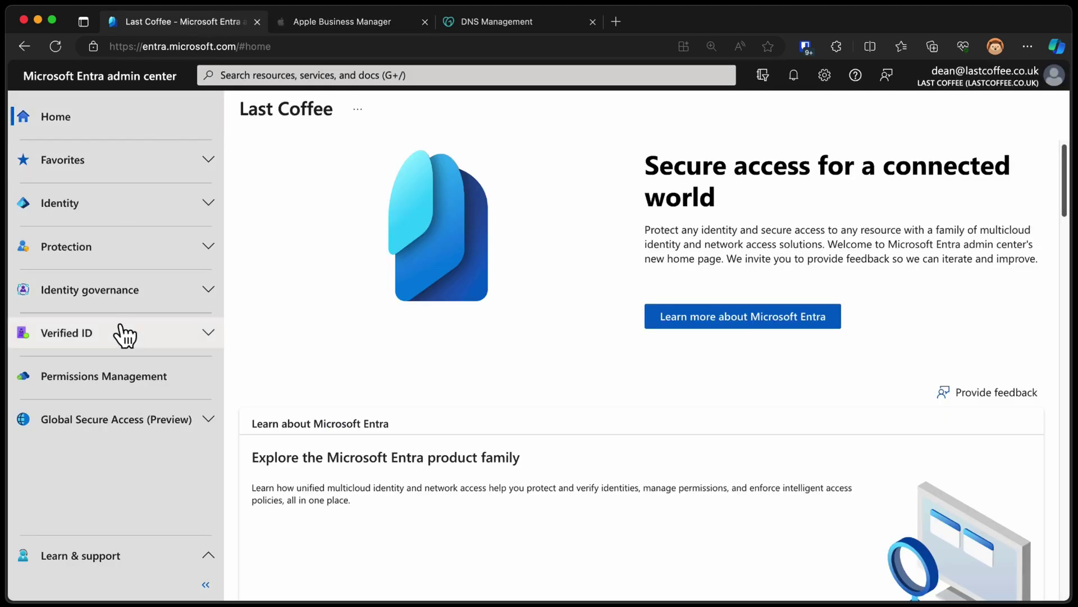
pyautogui.click(141, 220)
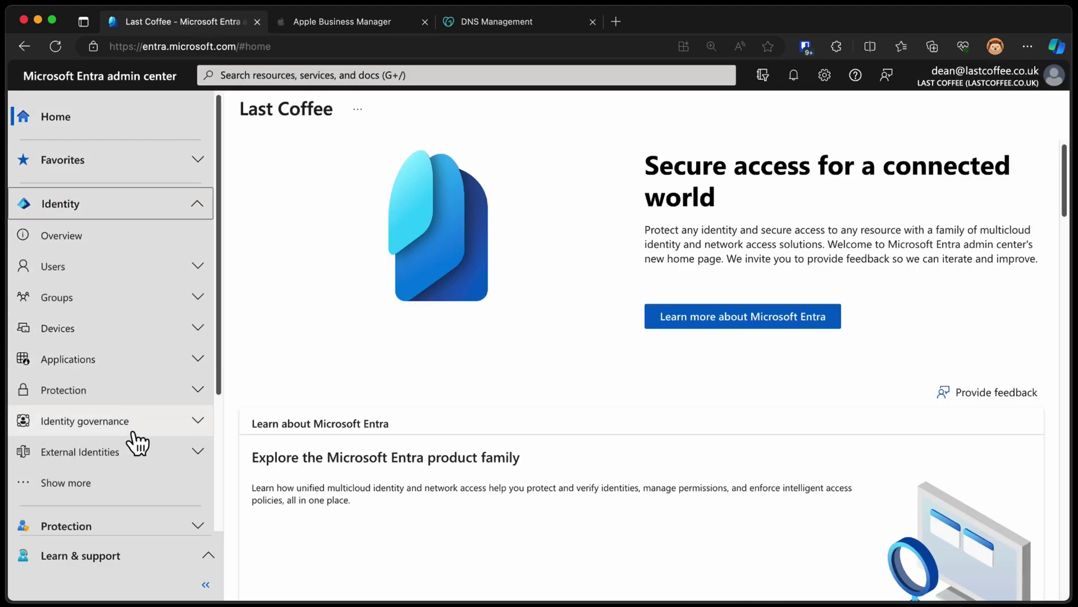
pyautogui.click(132, 359)
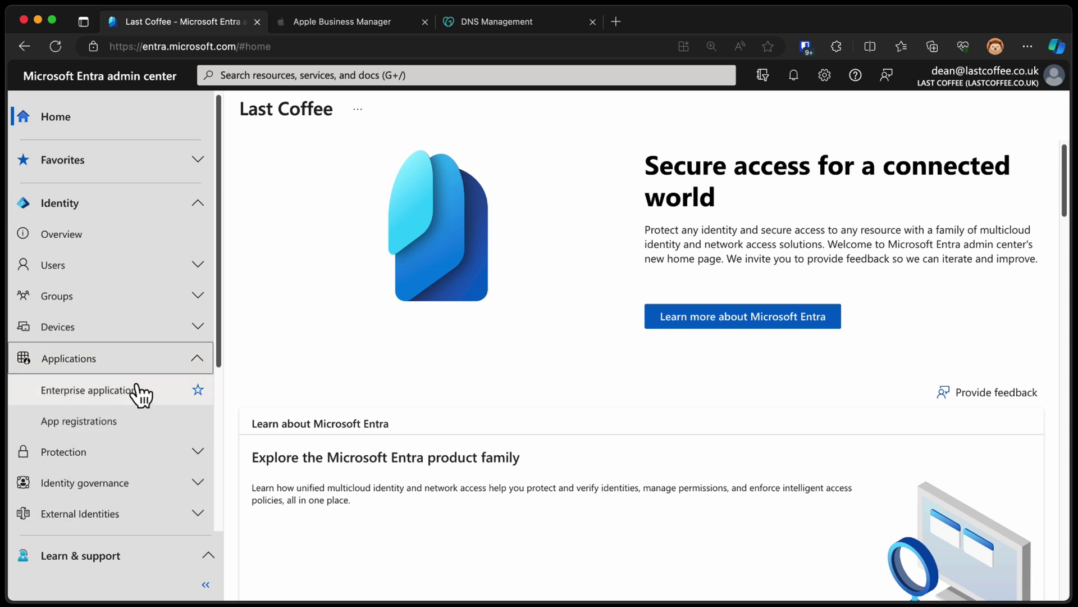
pyautogui.click(135, 391)
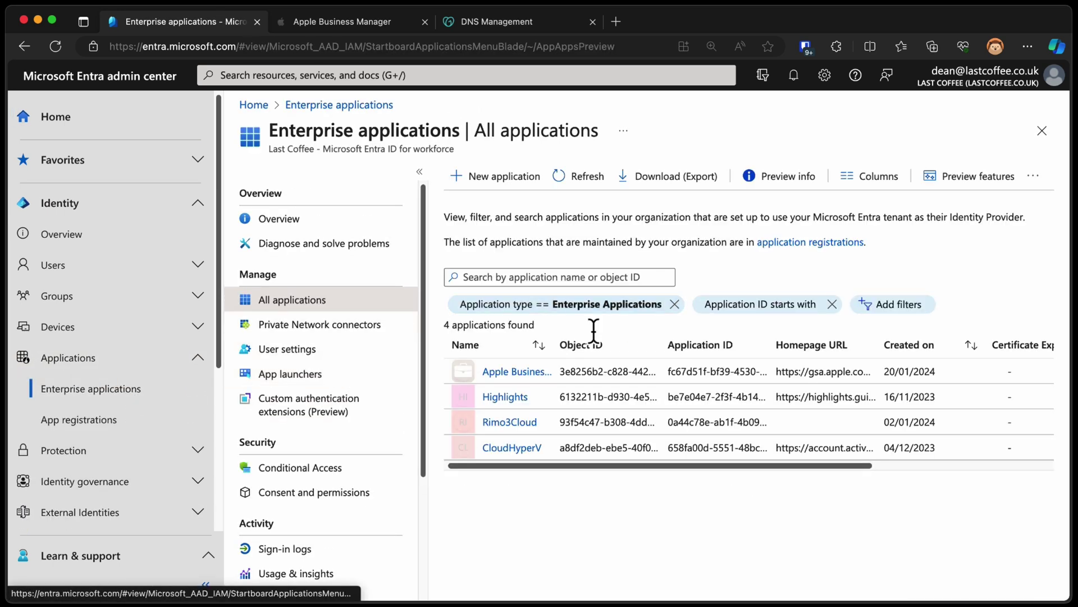
pyautogui.click(525, 373)
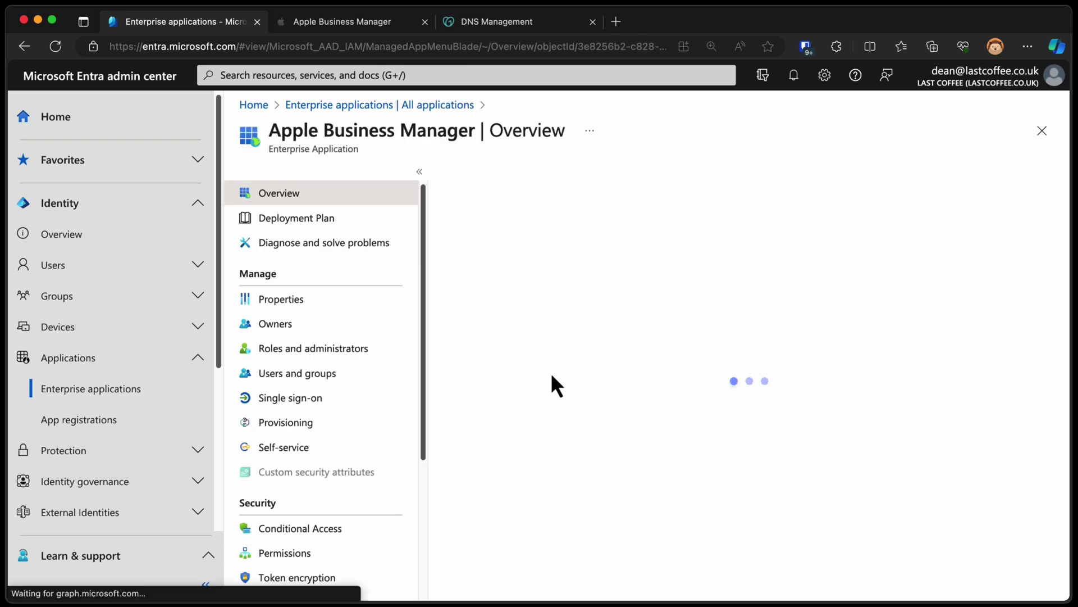
pyautogui.click(205, 585)
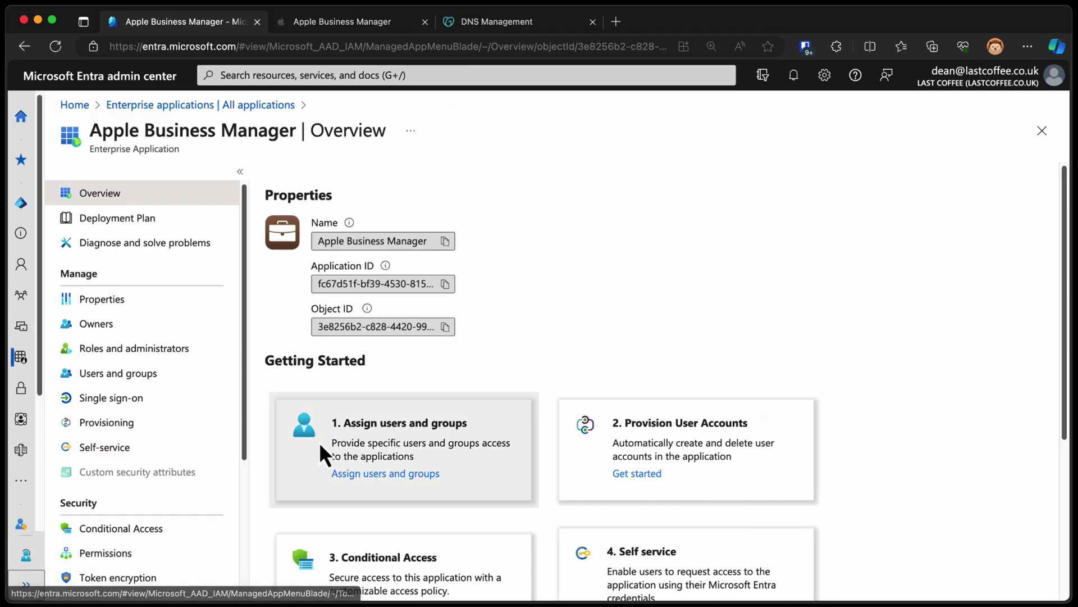
pyautogui.click(218, 424)
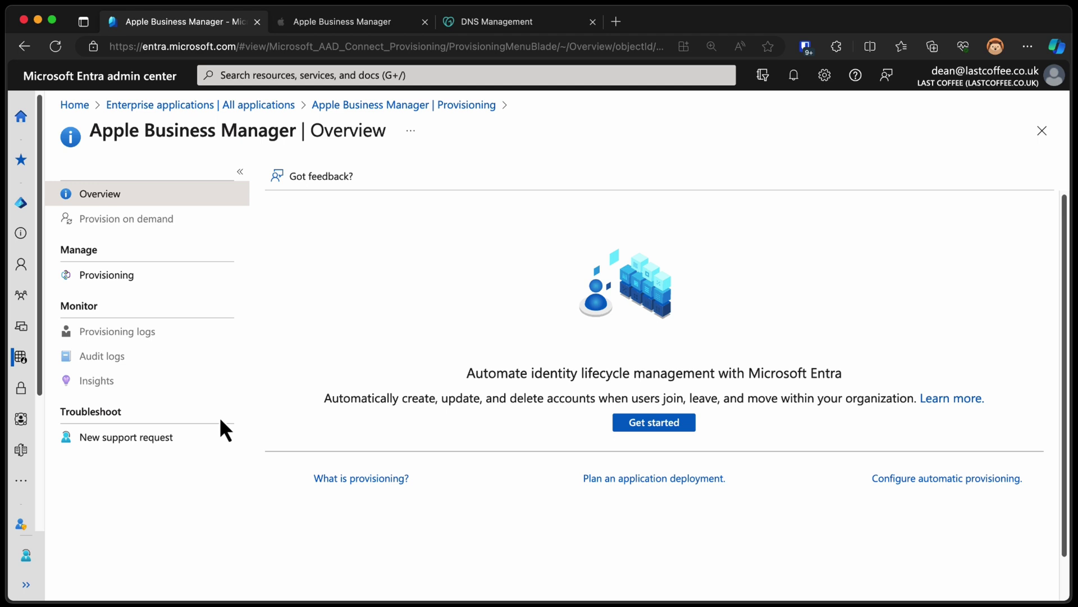
# Set the Provisioning Mode to Automatic
pyautogui.click(660, 425)
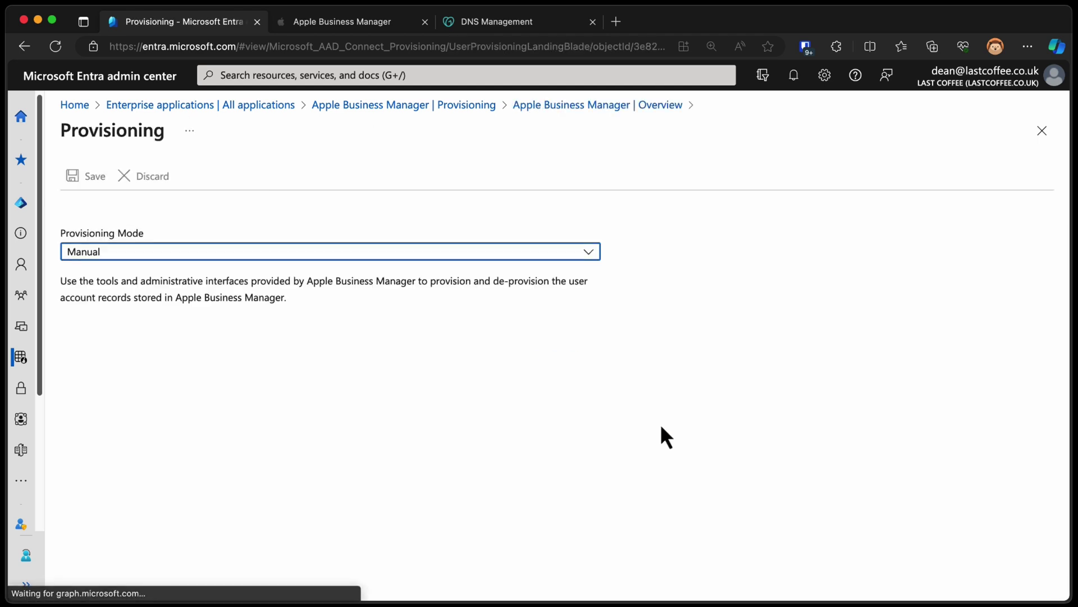
pyautogui.click(232, 251)
pyautogui.click(227, 273)
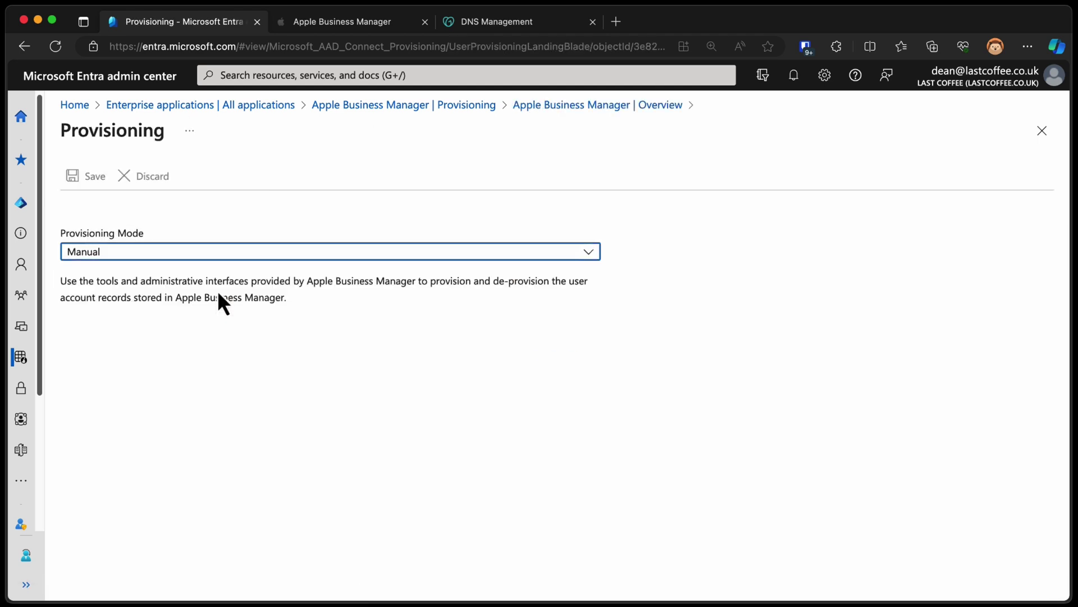
pyautogui.scroll(-1, 315, 425)
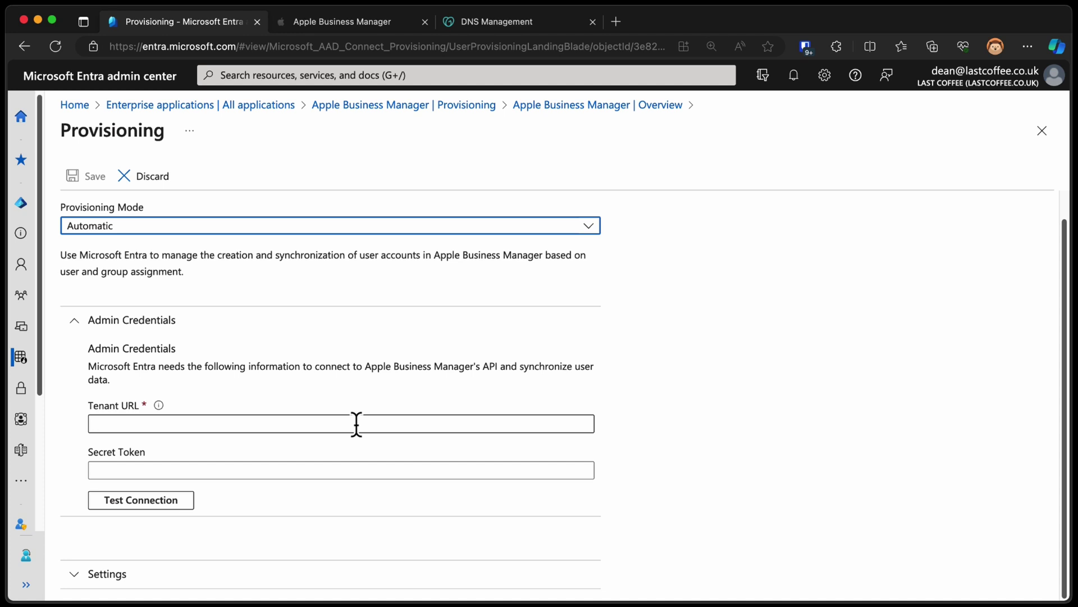
# Paste Apple Business Manager's SCIM Tenant URL into the Tenant URL field
pyautogui.click(370, 22)
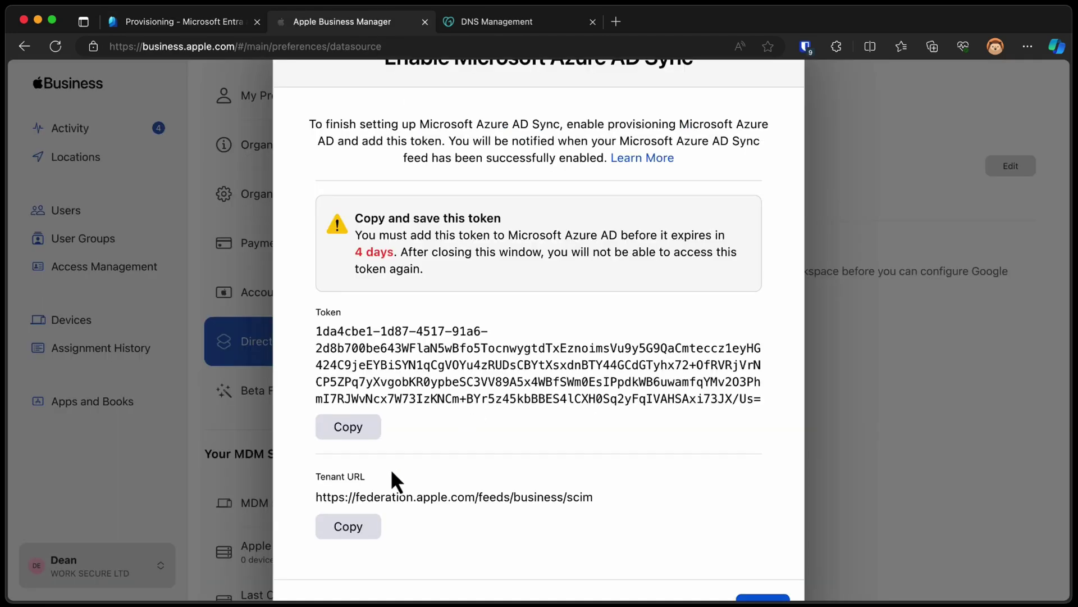
pyautogui.click(366, 528)
pyautogui.click(225, 25)
pyautogui.click(230, 422)
pyautogui.press('super+v')
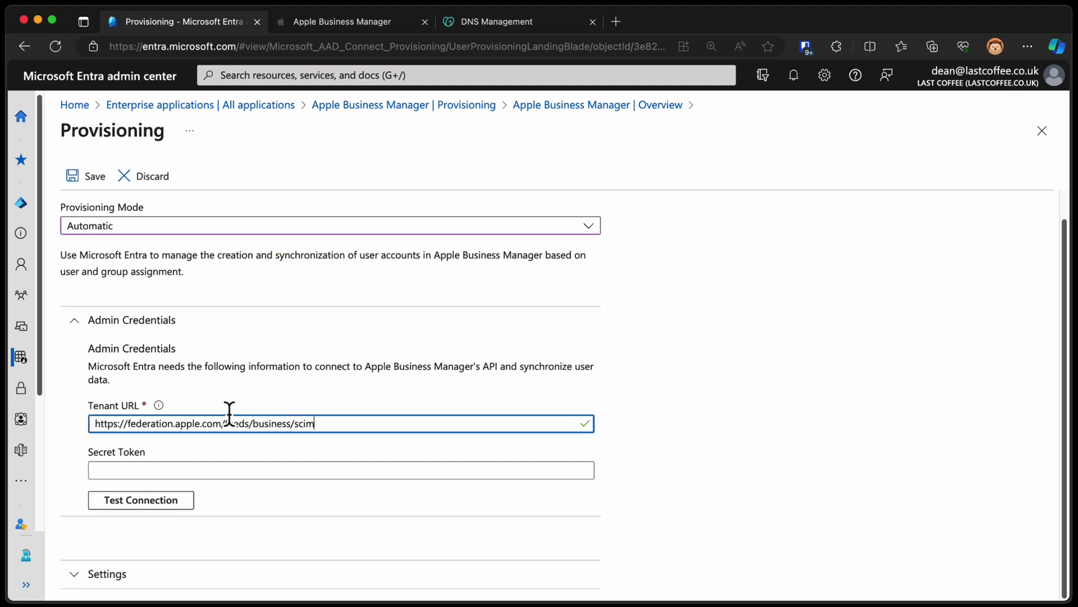
# Paste Apple's secret token into Secret Token and test the connection
pyautogui.click(331, 24)
pyautogui.click(352, 433)
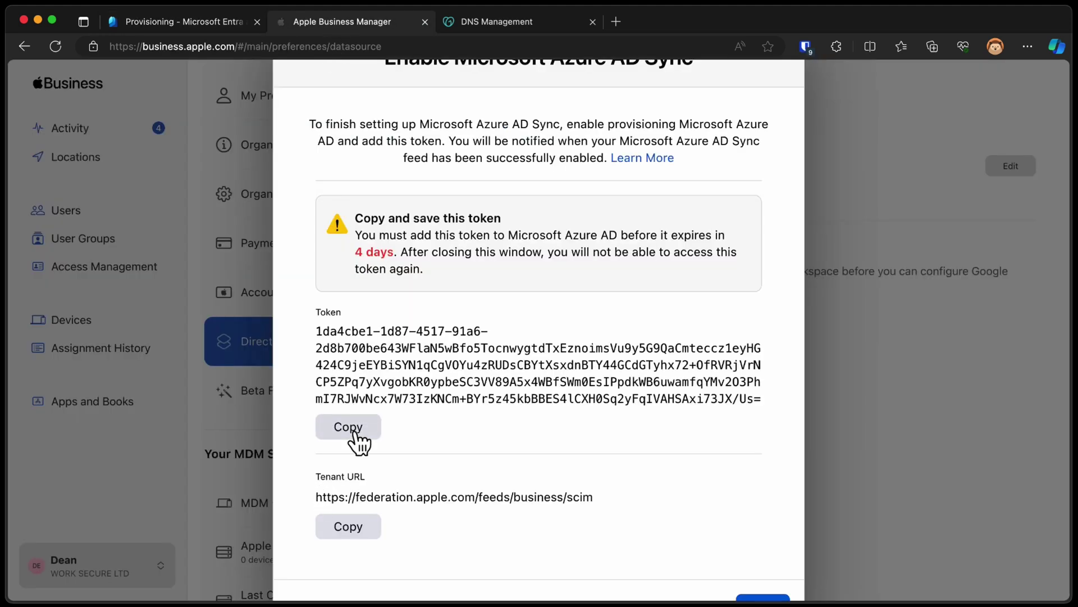
pyautogui.click(225, 23)
pyautogui.click(172, 470)
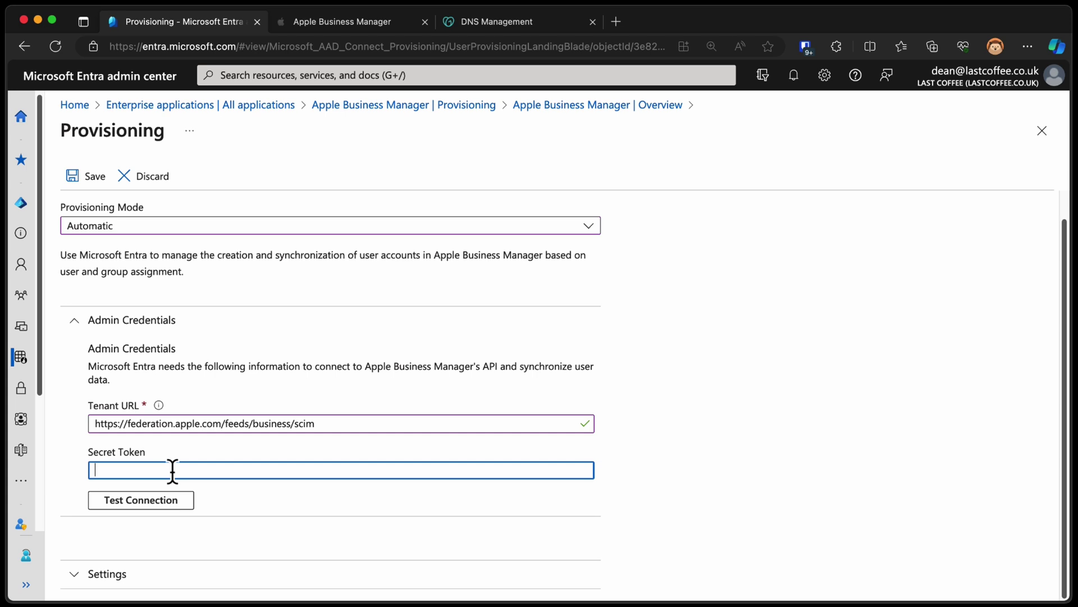
pyautogui.press('super+v')
pyautogui.click(169, 500)
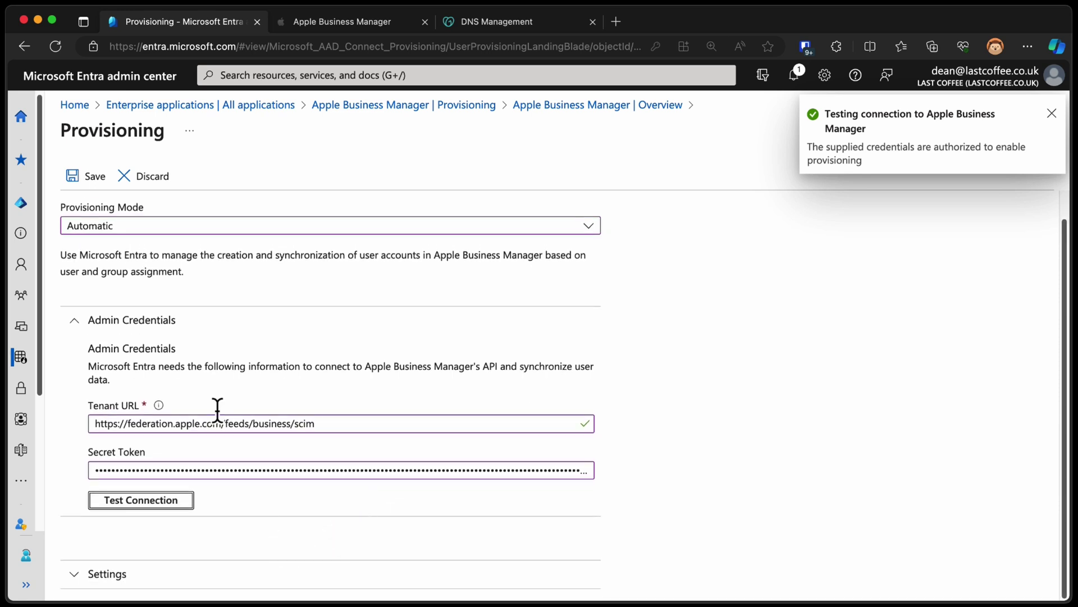
# Save the provisioning credentials and review the Provision Azure Active Directory Users attribute mappings
pyautogui.click(88, 179)
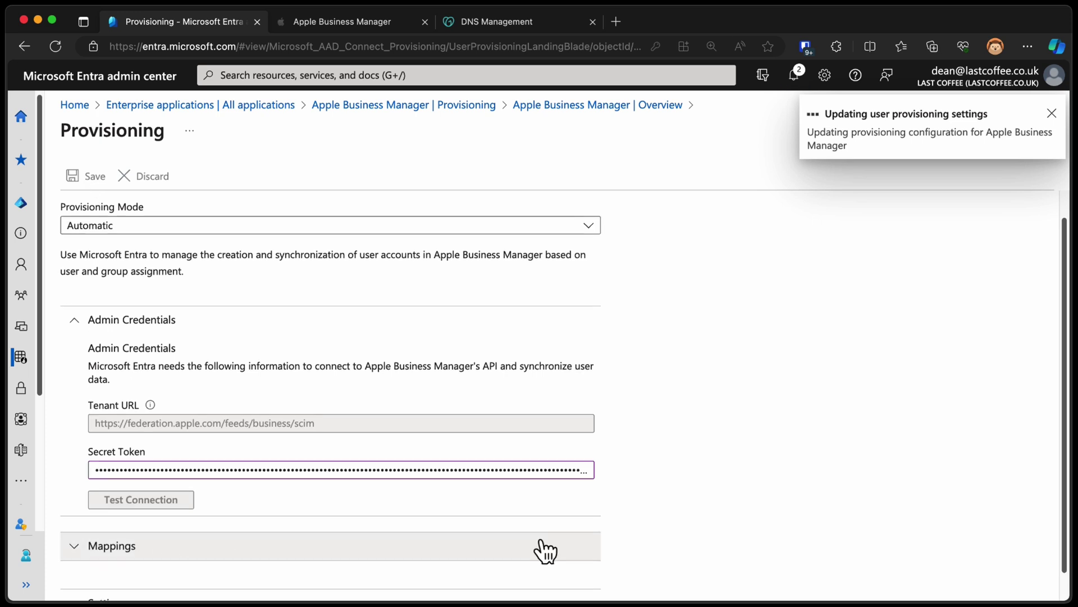
pyautogui.click(97, 520)
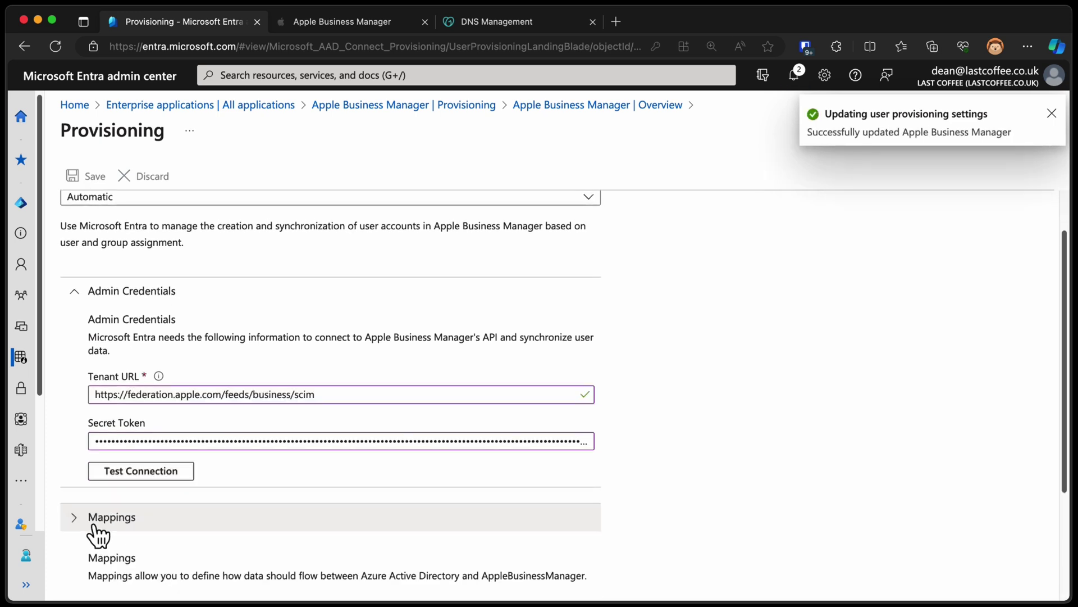
pyautogui.scroll(-3, 399, 505)
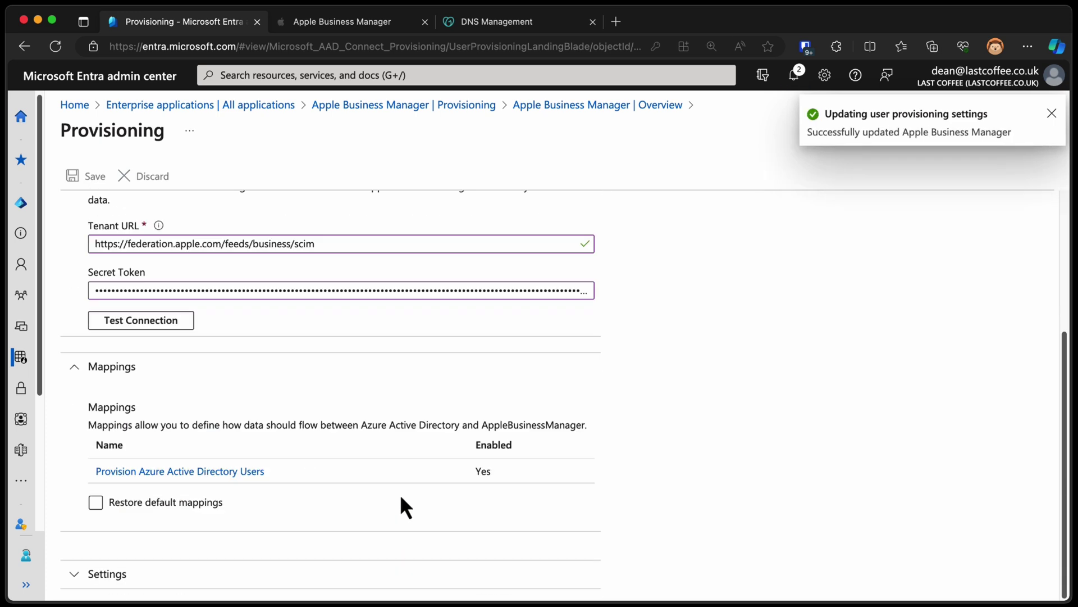
pyautogui.click(238, 475)
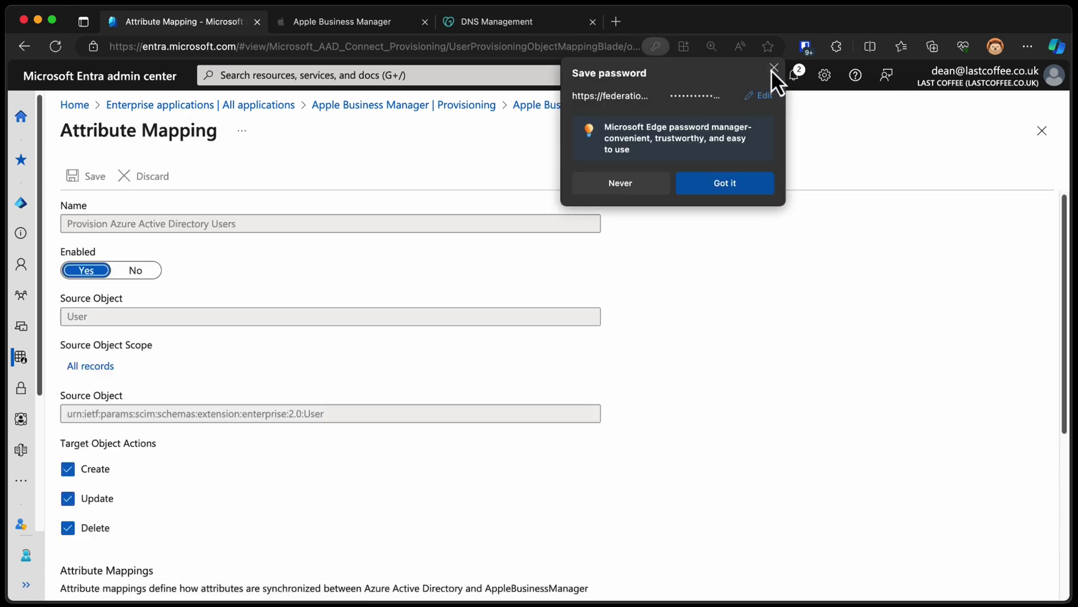
pyautogui.click(774, 68)
pyautogui.scroll(-5, 223, 432)
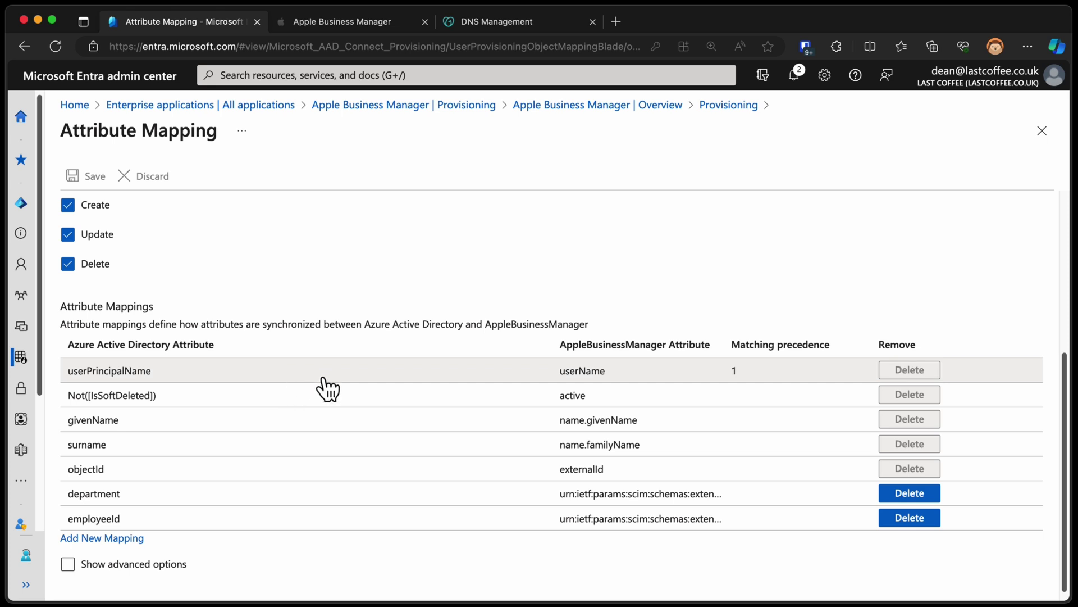
# Enable provisioning failure email notifications to the admin's notification address and save the settings
pyautogui.scroll(5, 277, 407)
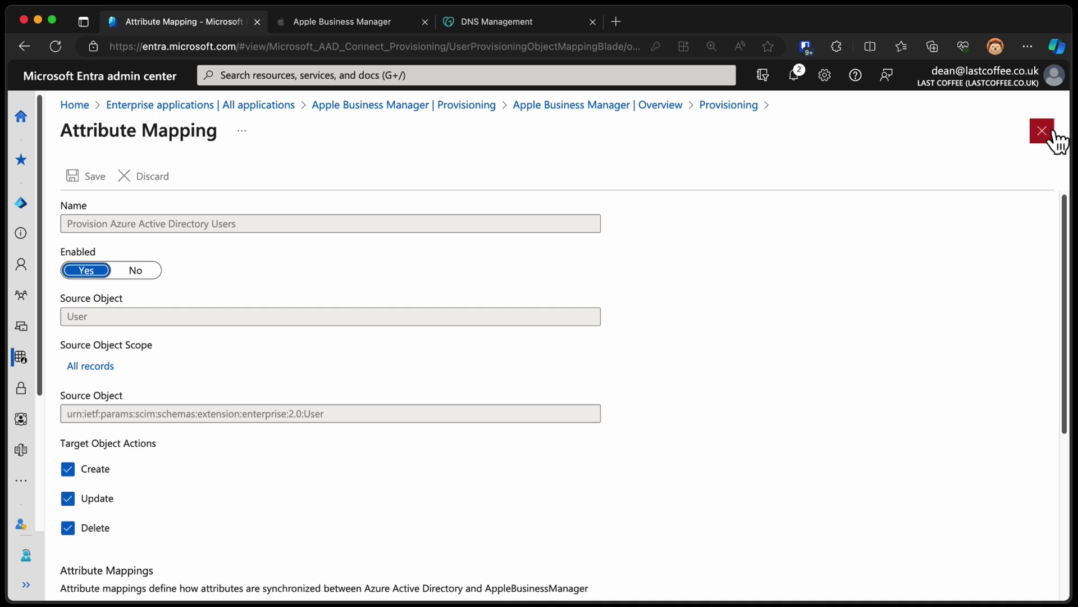
pyautogui.click(1042, 130)
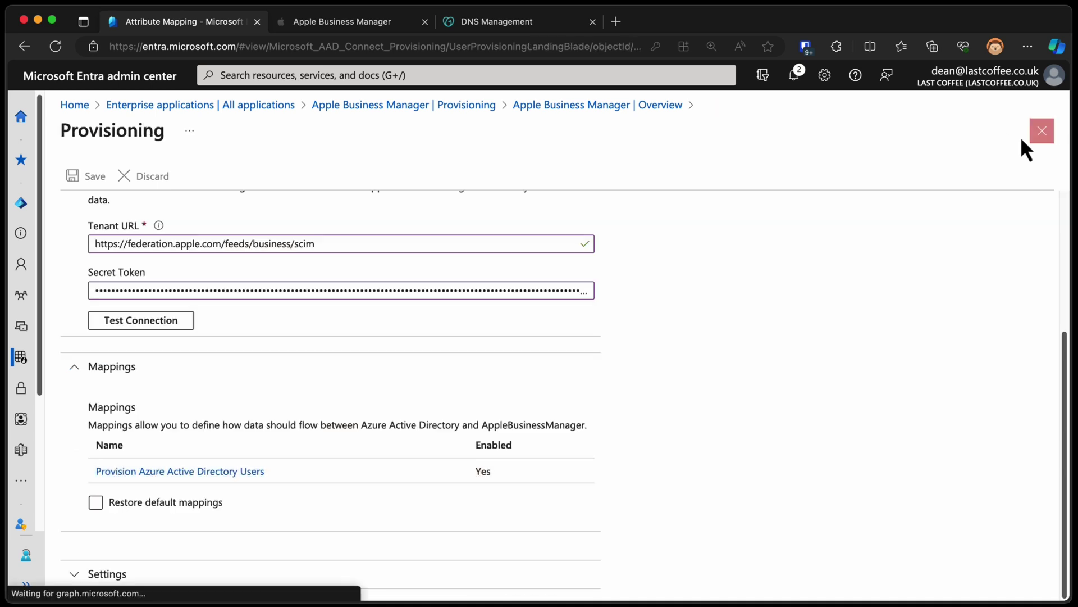
pyautogui.click(112, 572)
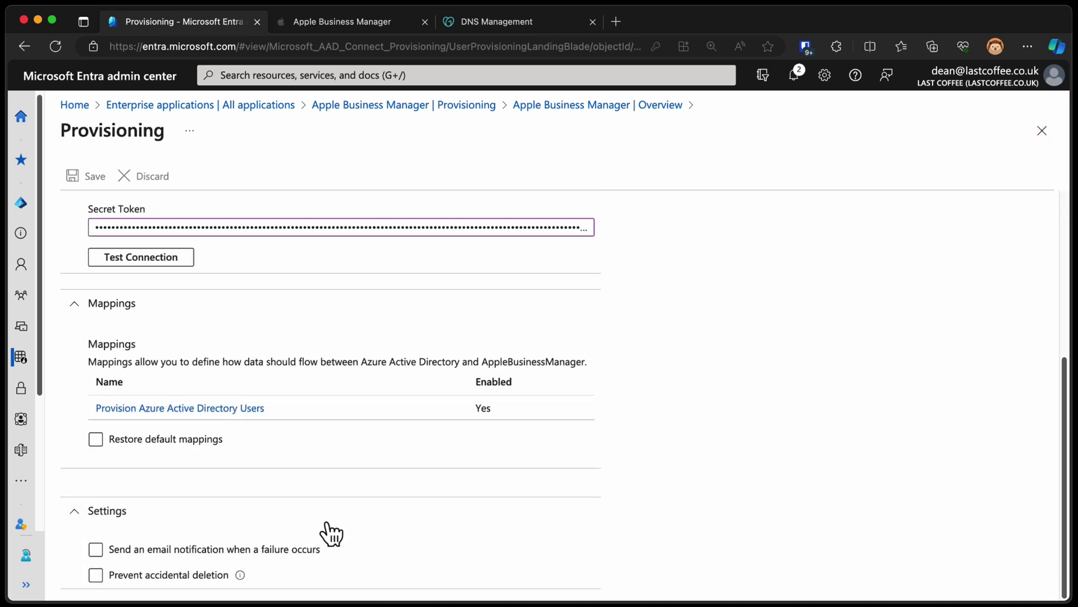
pyautogui.click(288, 549)
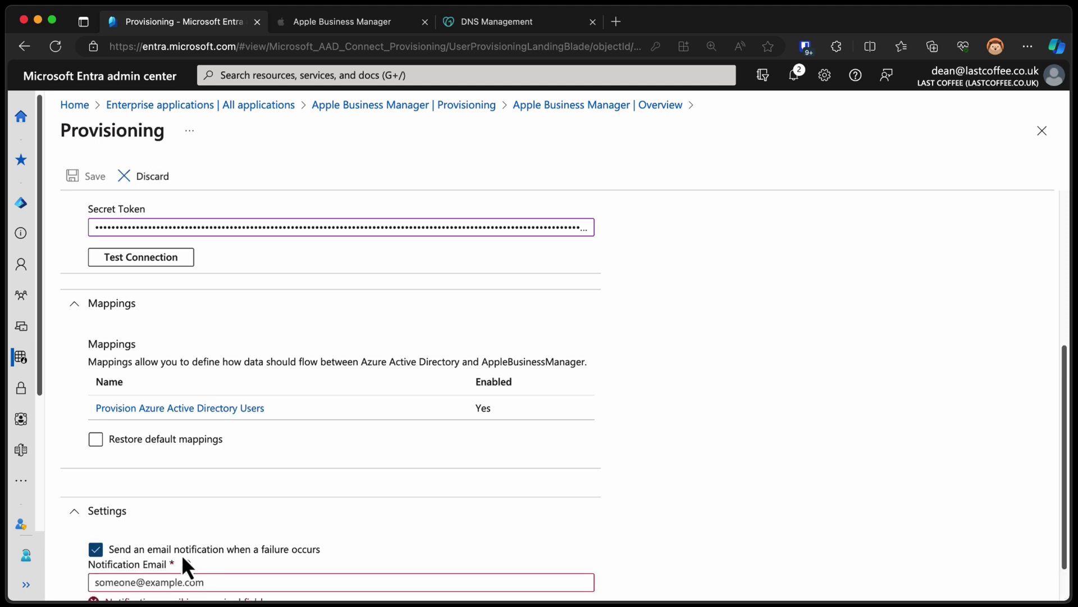
pyautogui.scroll(-2, 261, 557)
pyautogui.click(245, 530)
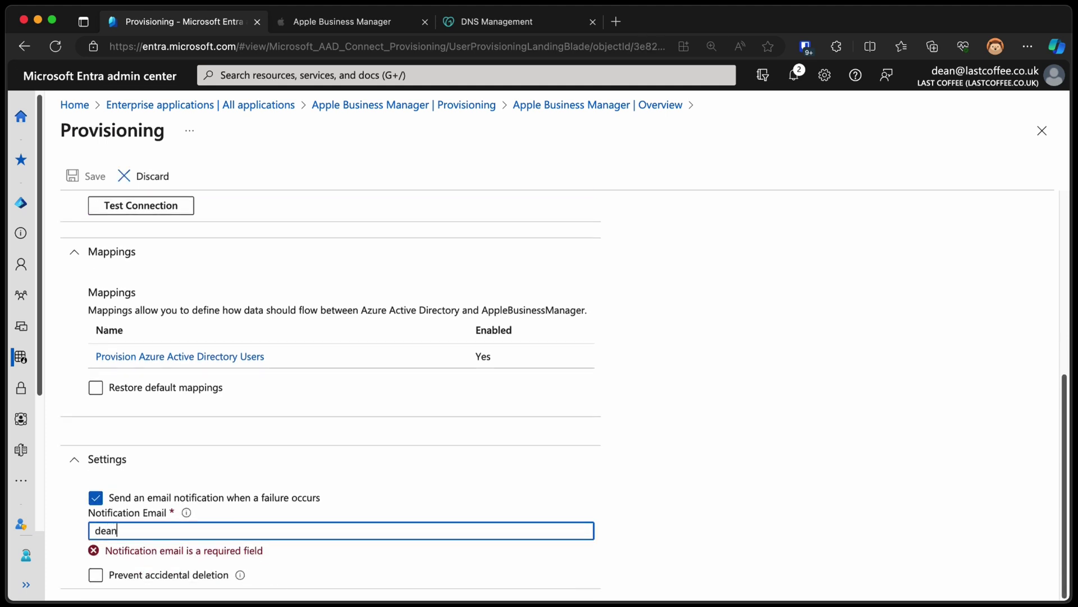
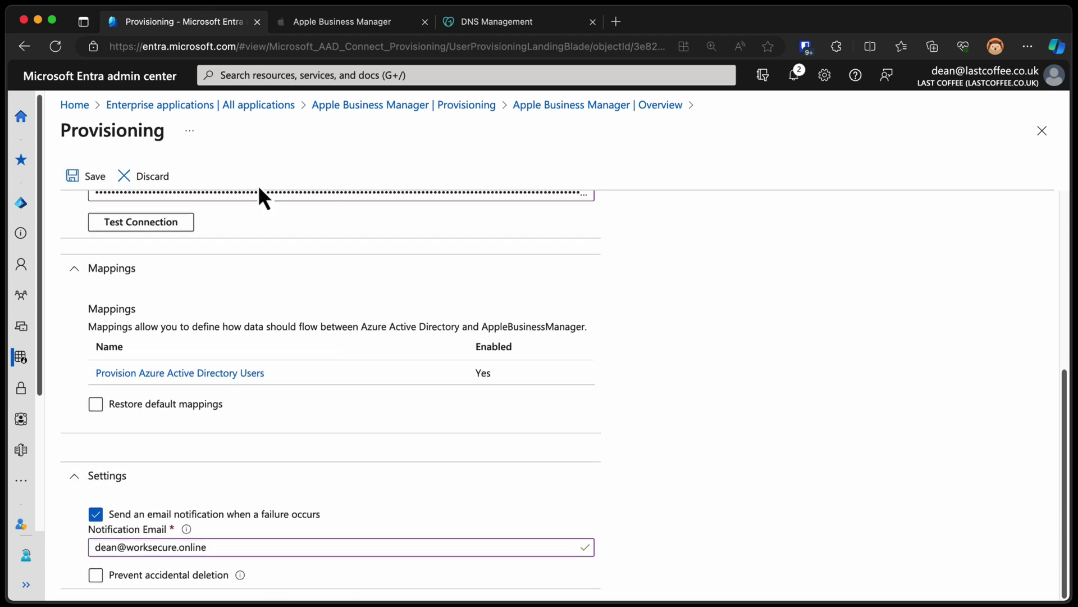
pyautogui.click(101, 179)
# Return to the Apple Business Manager enterprise app and open its Users and groups assignments
pyautogui.click(566, 105)
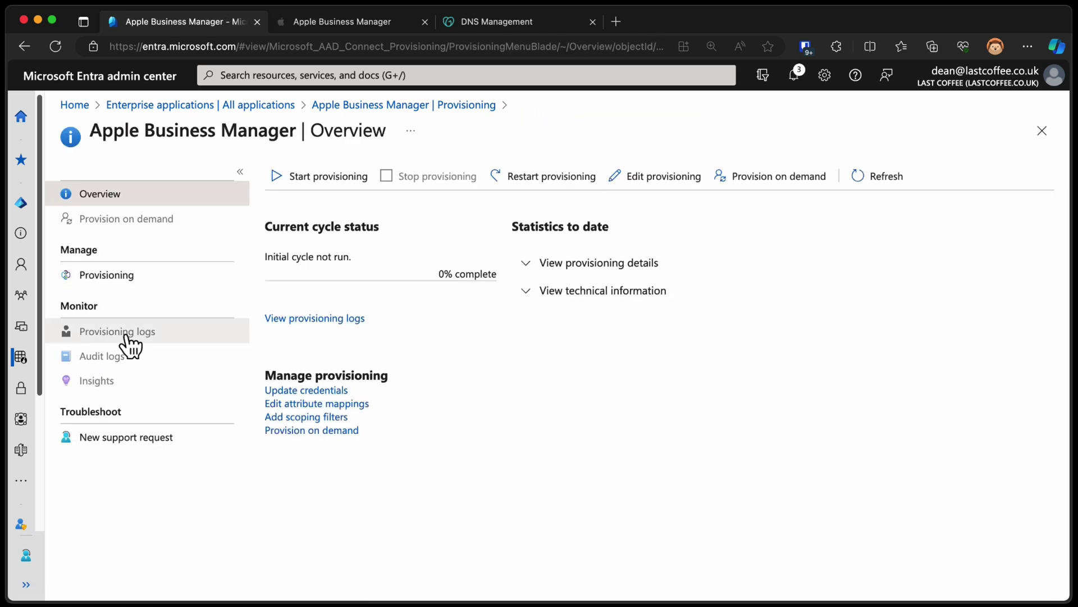
pyautogui.click(128, 279)
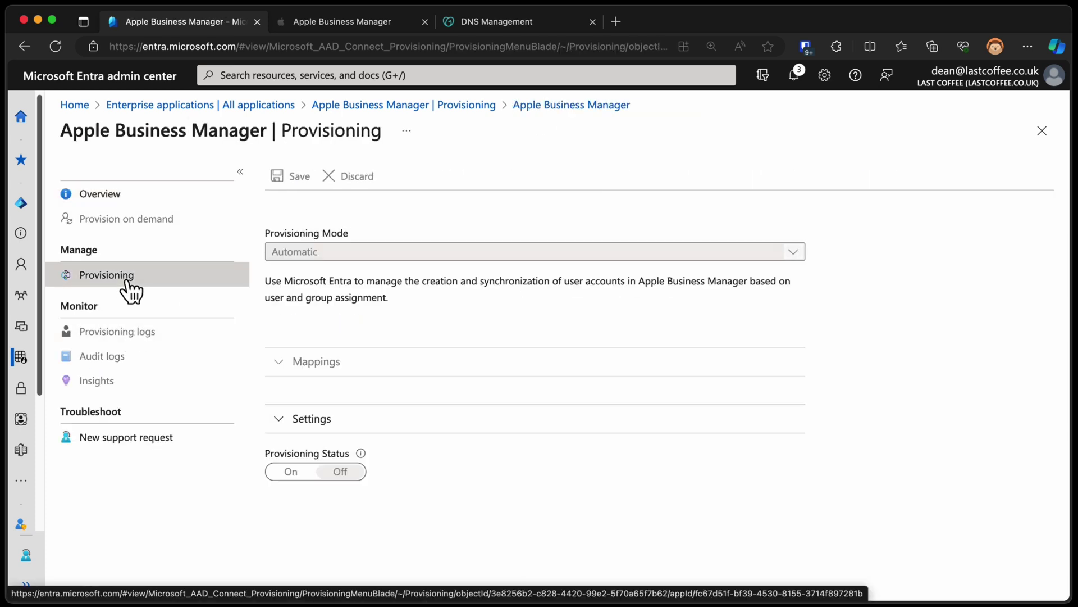
pyautogui.click(122, 196)
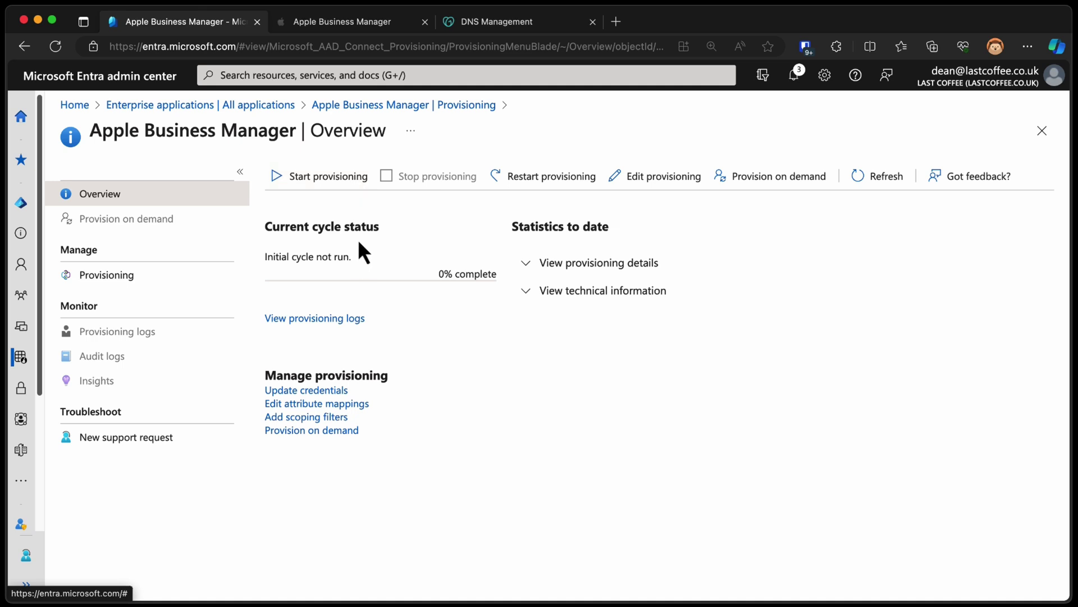
pyautogui.click(410, 106)
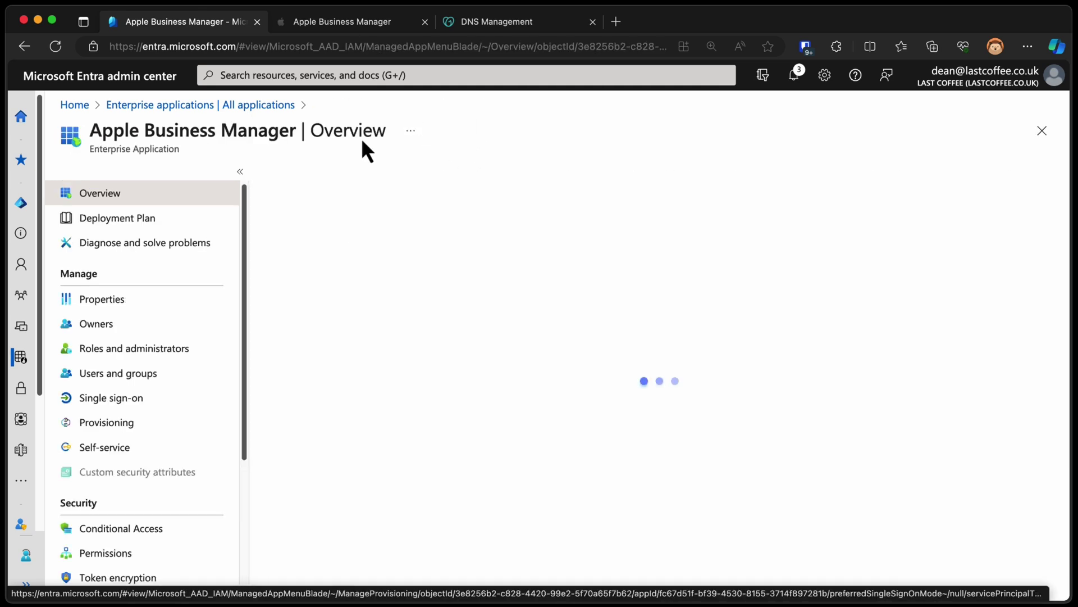
pyautogui.click(185, 380)
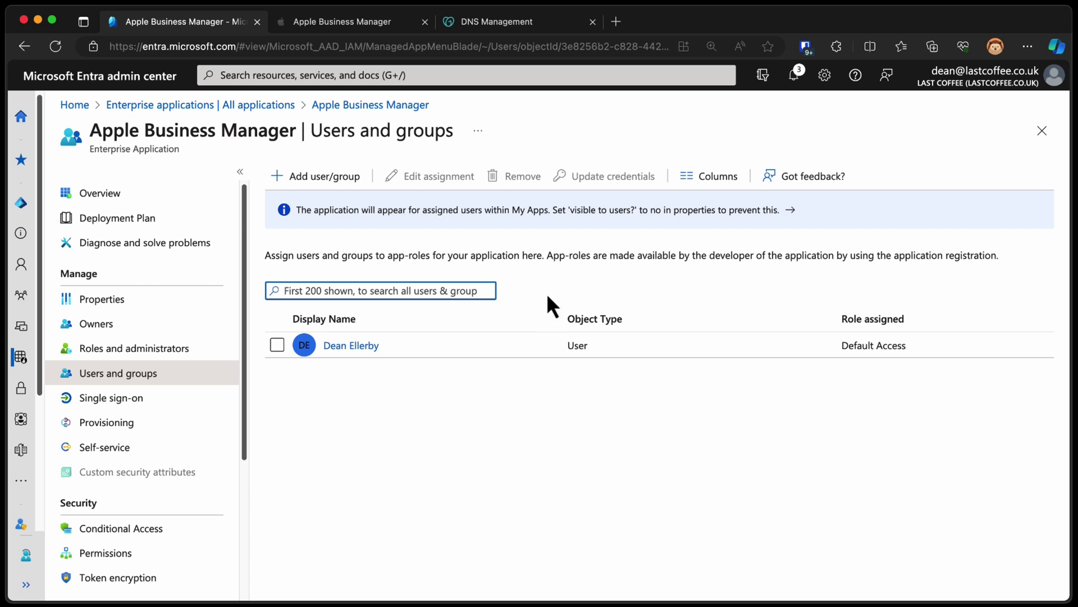
# Find the Apple Device Users group by searching 'apple' and assign it to the app
pyautogui.click(327, 179)
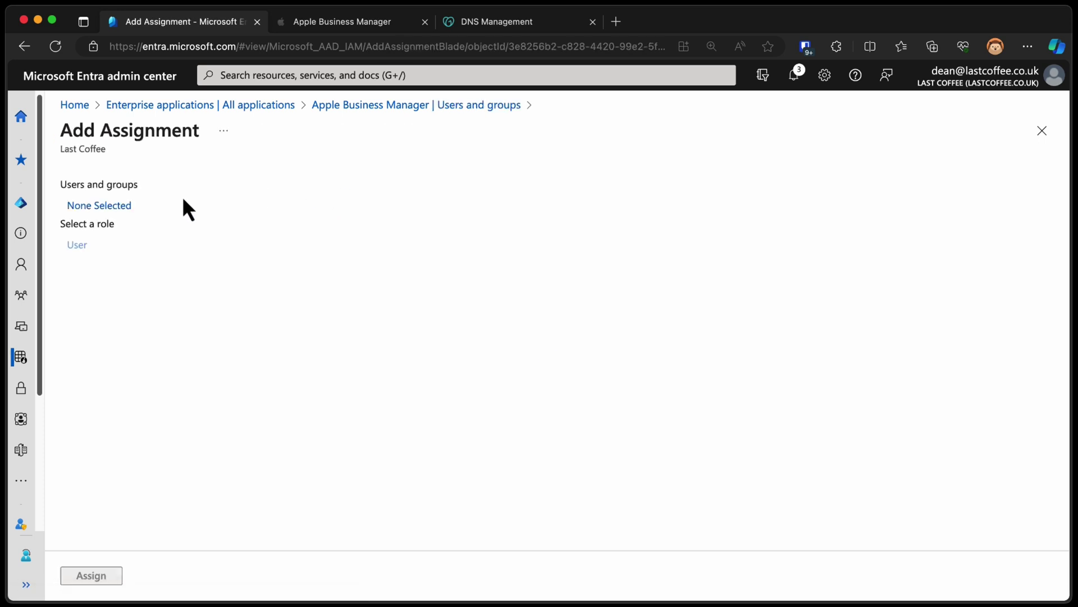
pyautogui.click(113, 206)
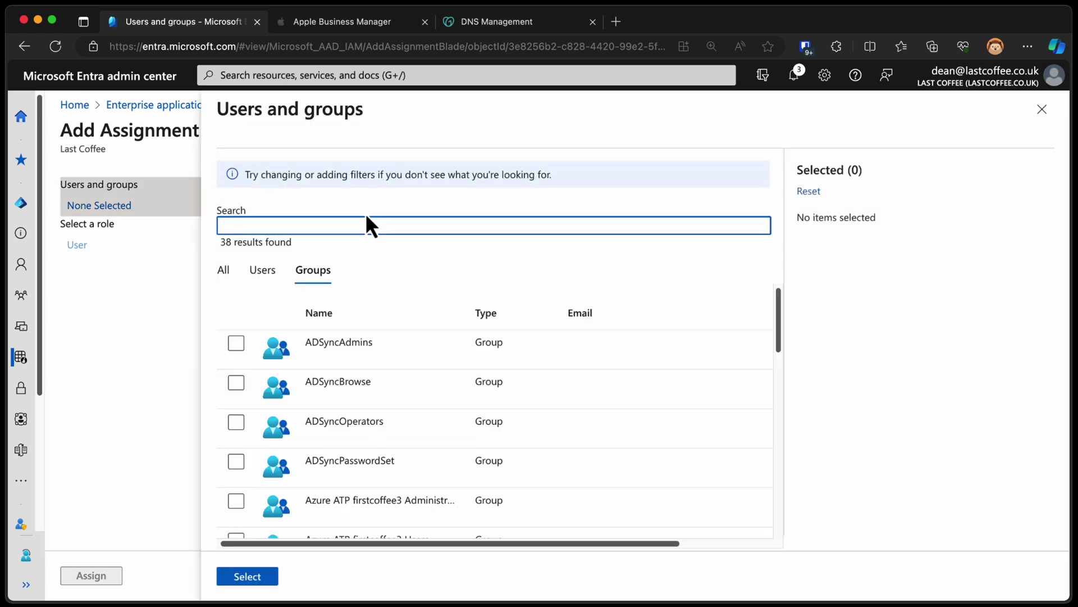
pyautogui.write('apple')
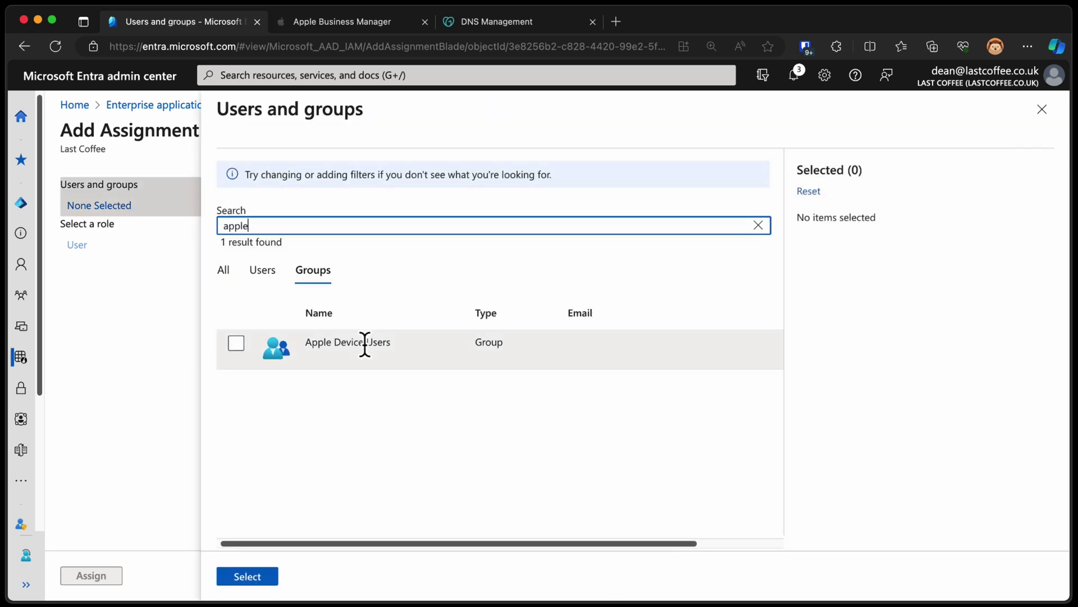
pyautogui.click(240, 346)
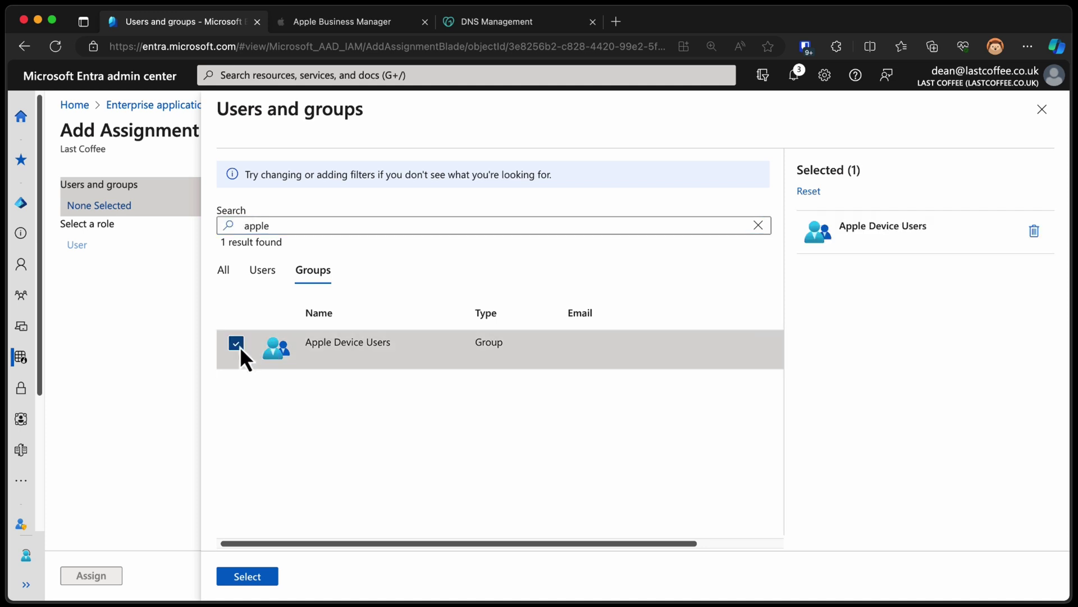
pyautogui.click(247, 577)
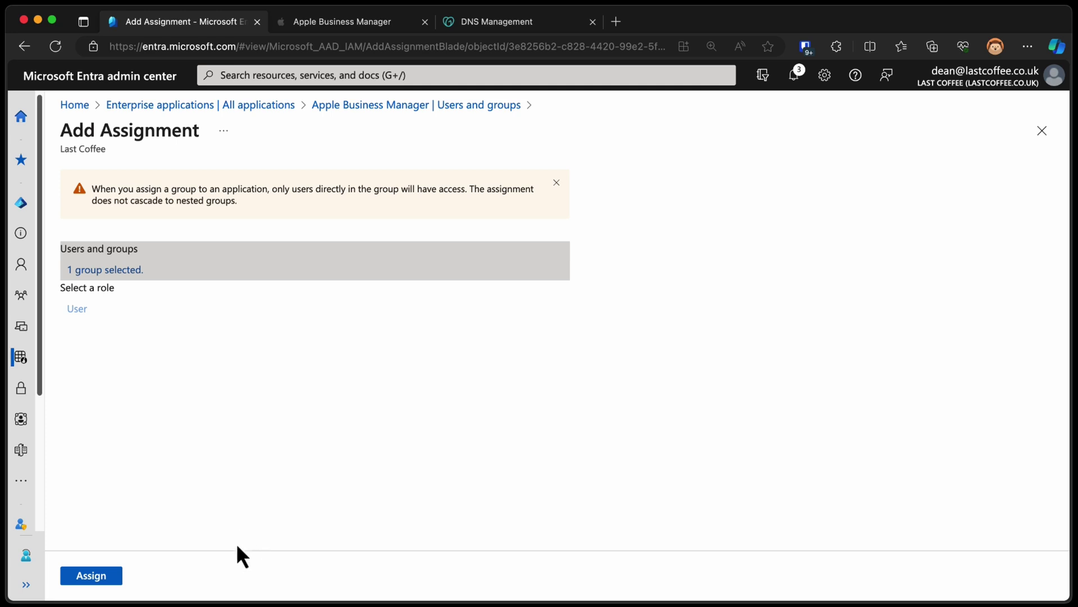
pyautogui.click(108, 577)
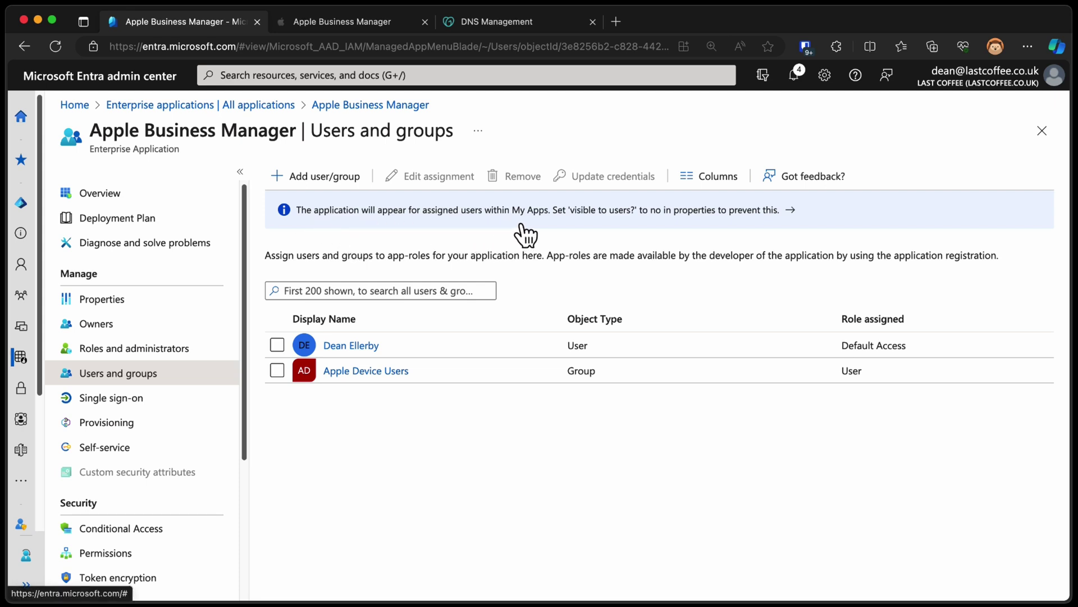
# Set the app's 'Visible to users?' property to No and save the properties
pyautogui.click(684, 212)
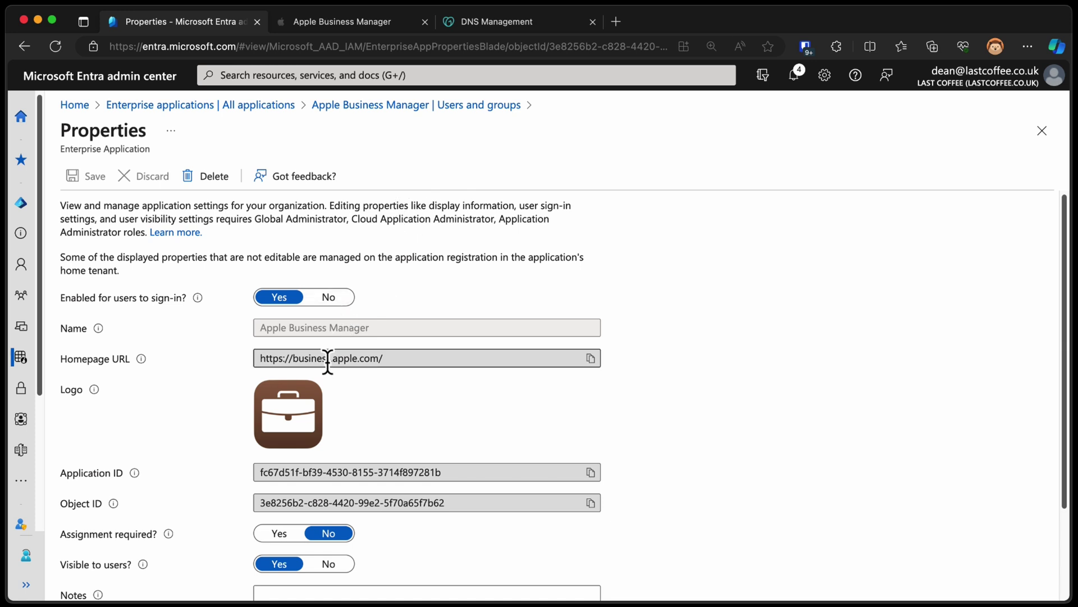
pyautogui.scroll(-3, 364, 356)
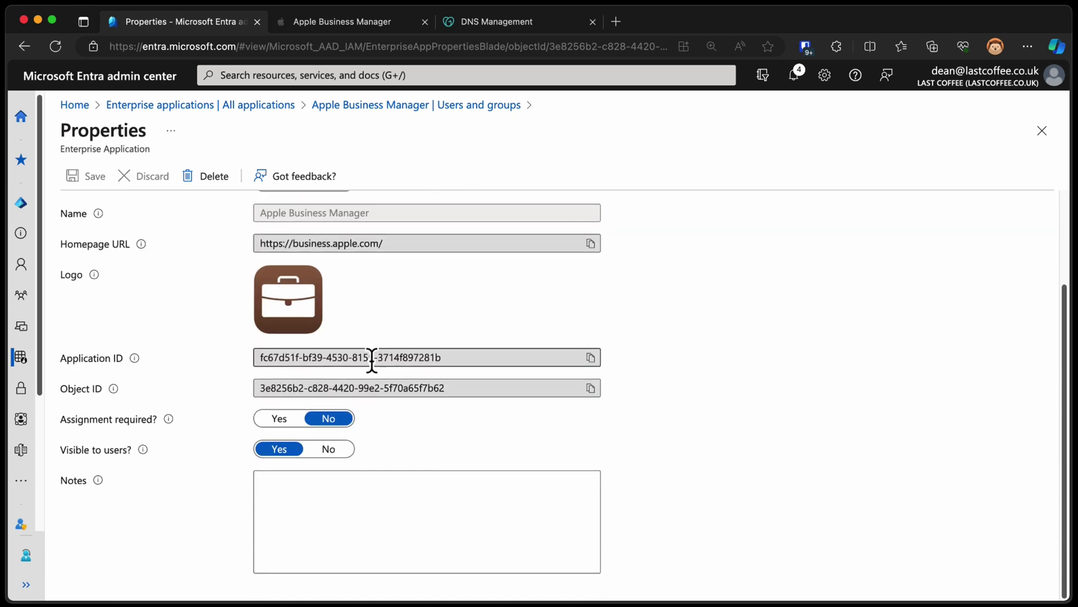
pyautogui.click(334, 449)
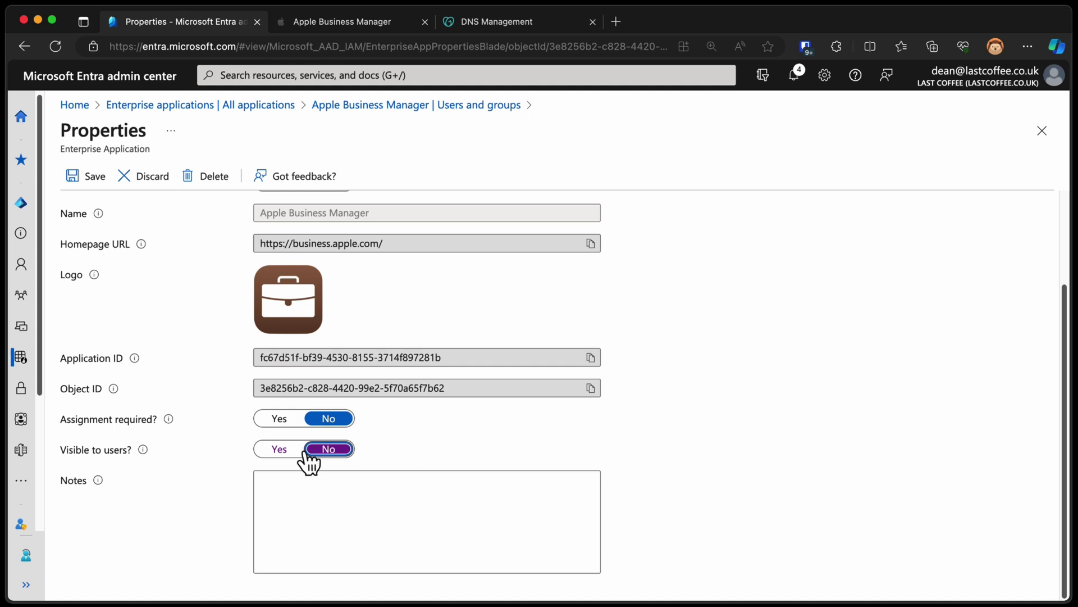
pyautogui.click(86, 175)
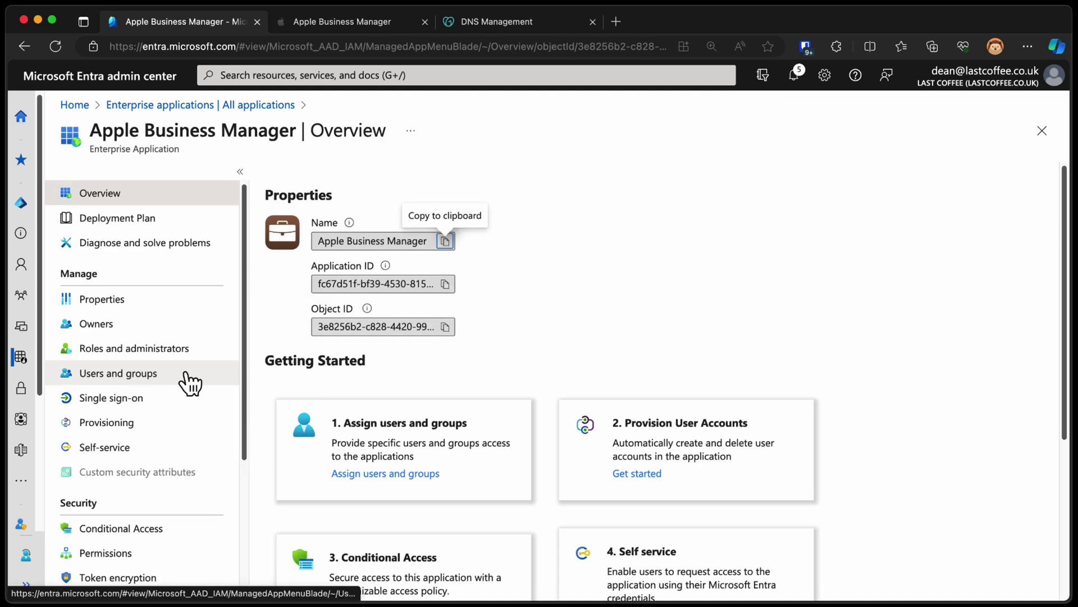
pyautogui.rightClick(190, 348)
pyautogui.press('Escape')
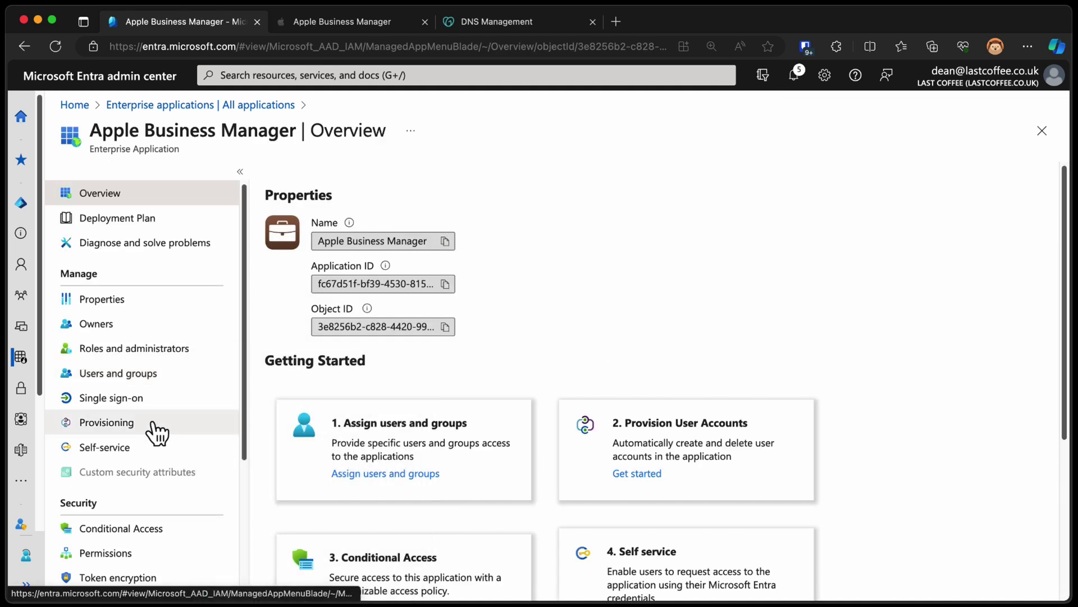
# Review provisioning details and technical information, then start provisioning users to Apple Business Manager
pyautogui.click(147, 424)
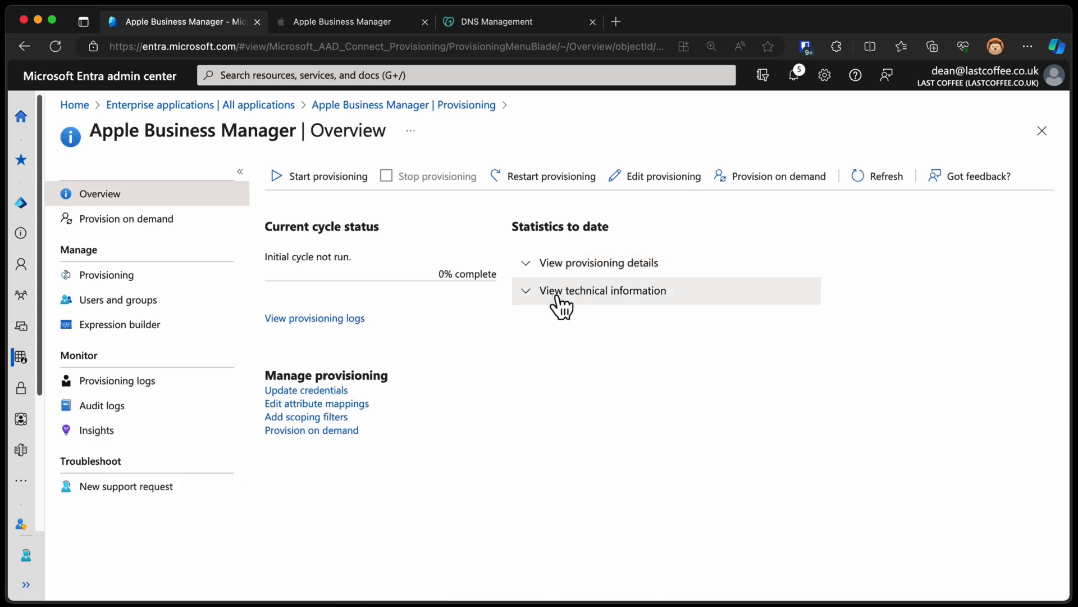
pyautogui.click(615, 265)
pyautogui.click(630, 383)
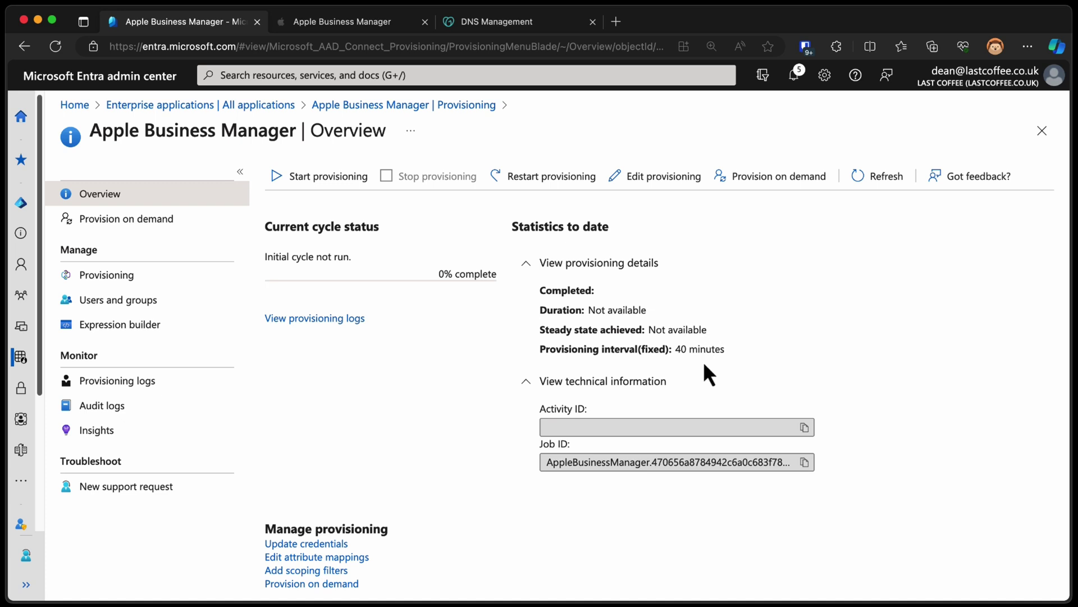
pyautogui.click(353, 174)
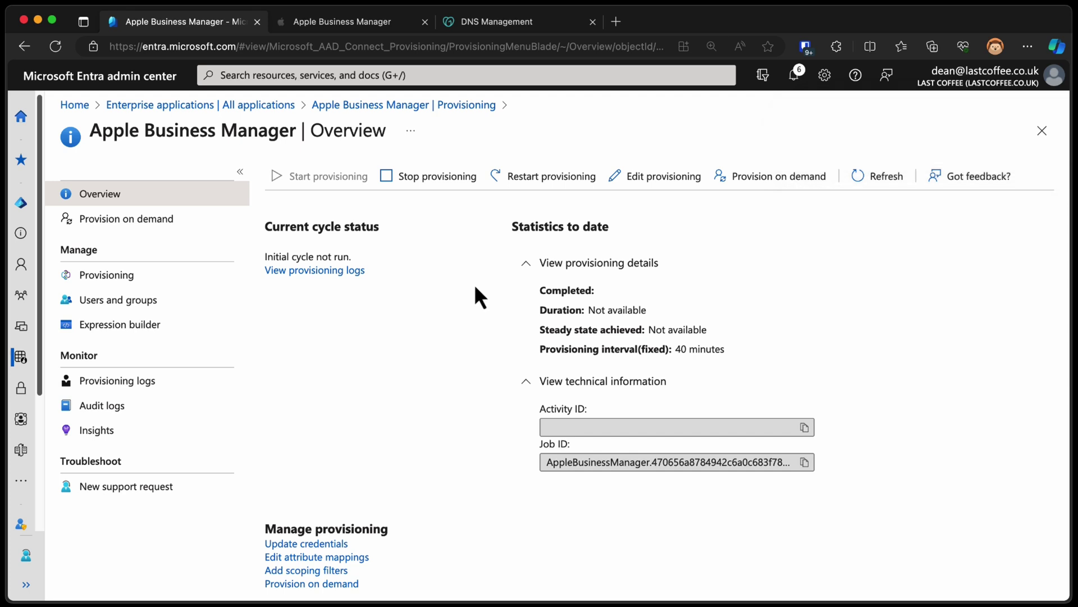
pyautogui.click(181, 277)
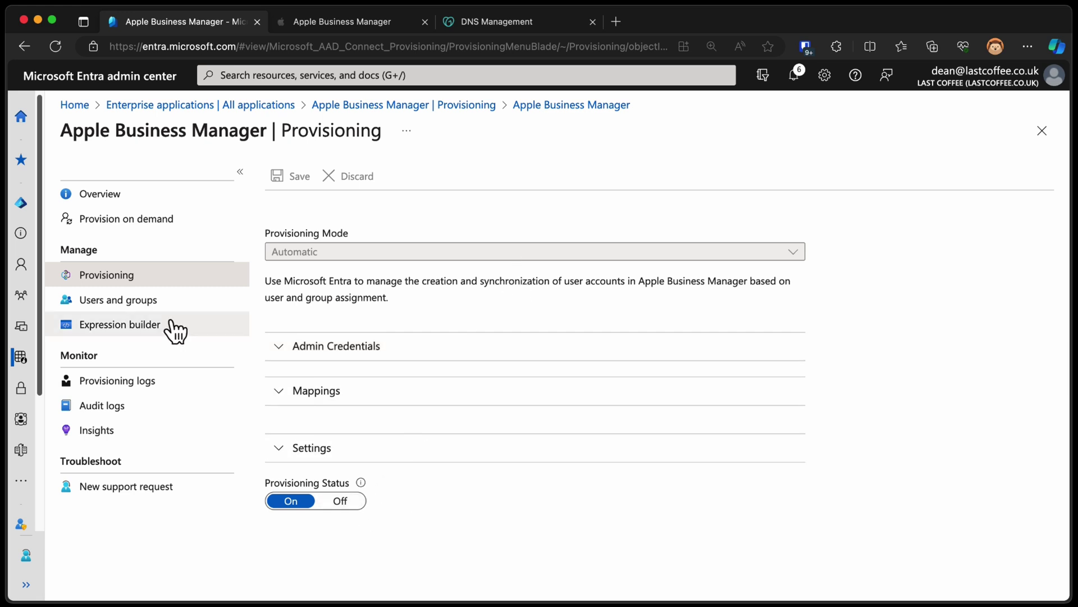
# Check assignments and refreshed provisioning logs, confirming the cycle completed 100% with 2 users
pyautogui.click(153, 302)
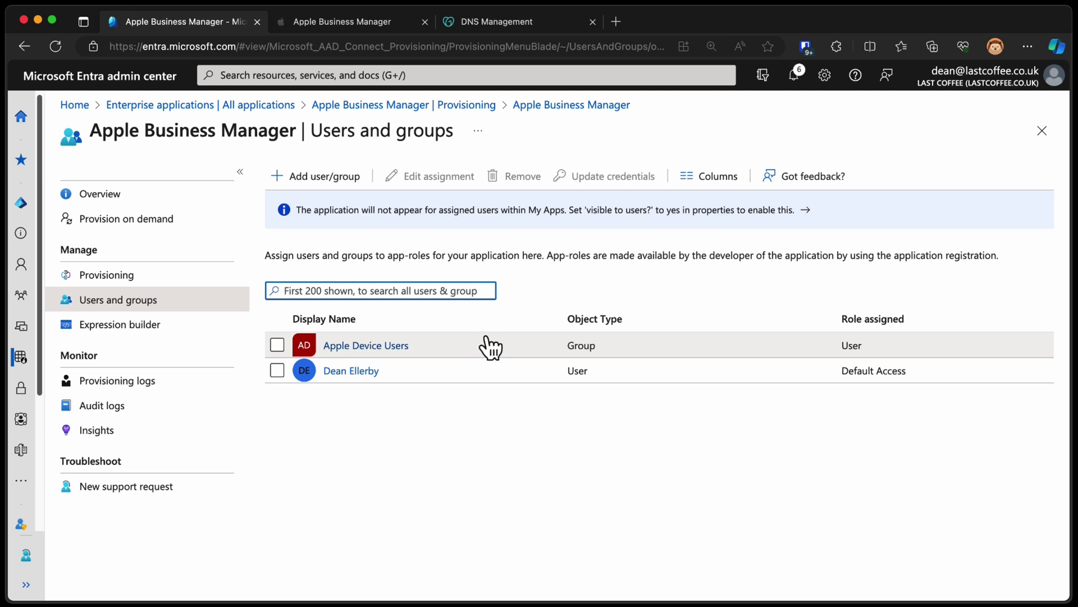
pyautogui.click(178, 203)
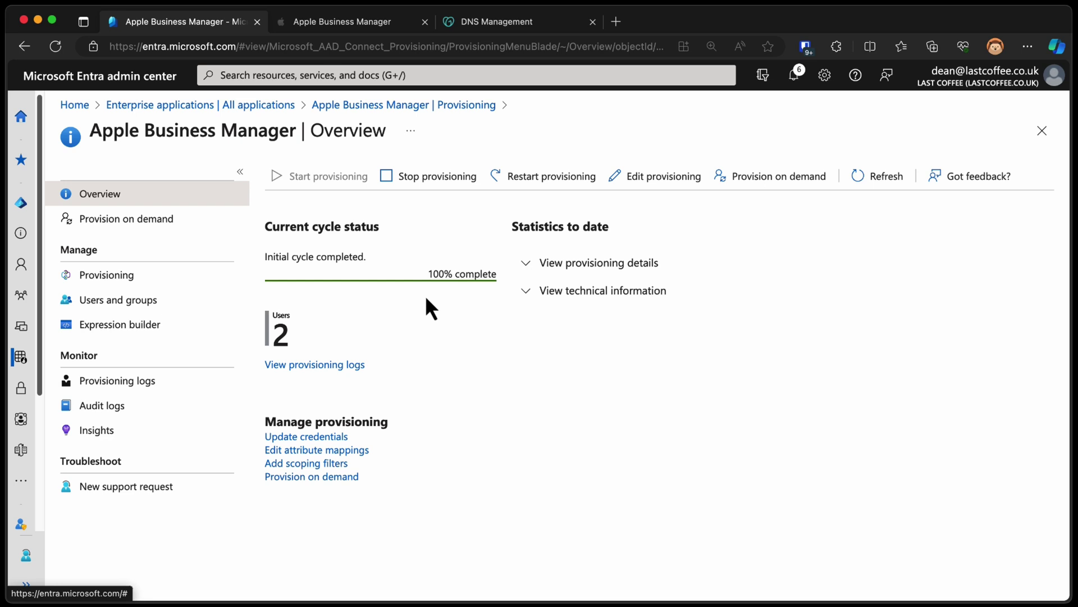
pyautogui.click(354, 365)
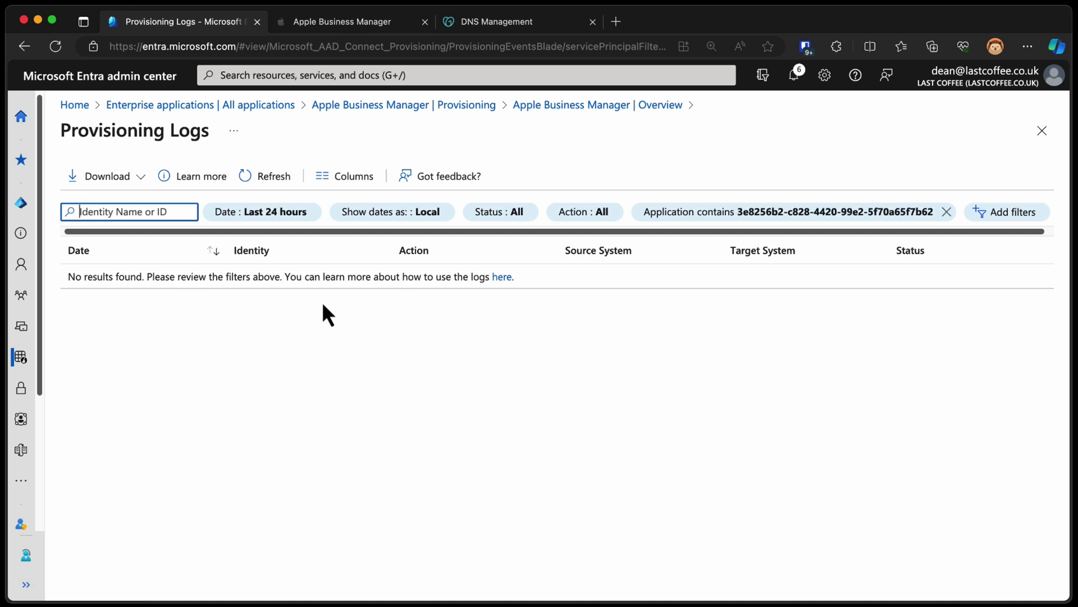
pyautogui.click(285, 187)
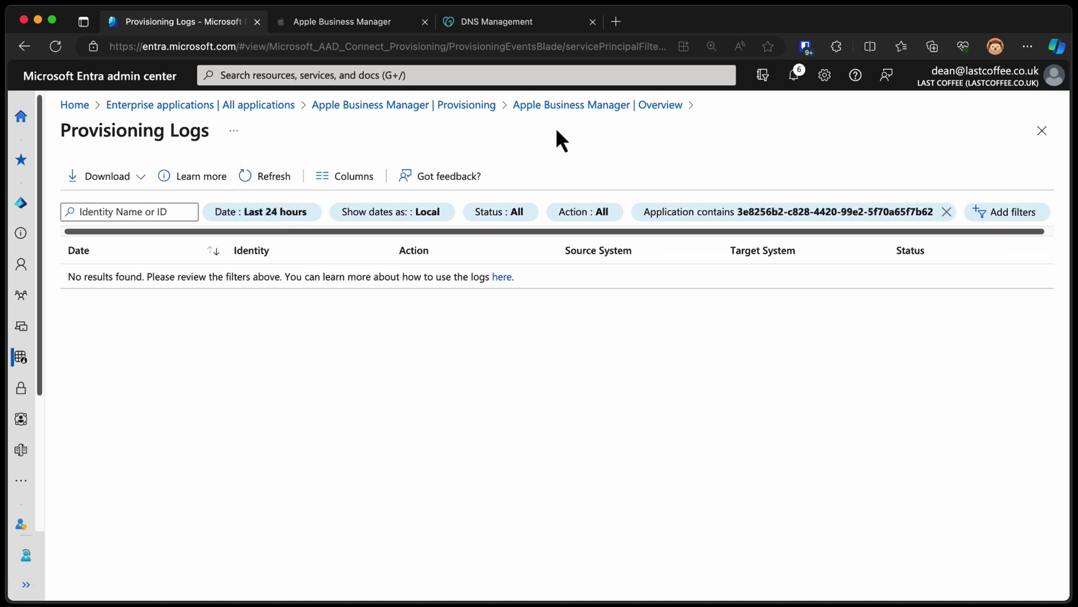
pyautogui.click(561, 107)
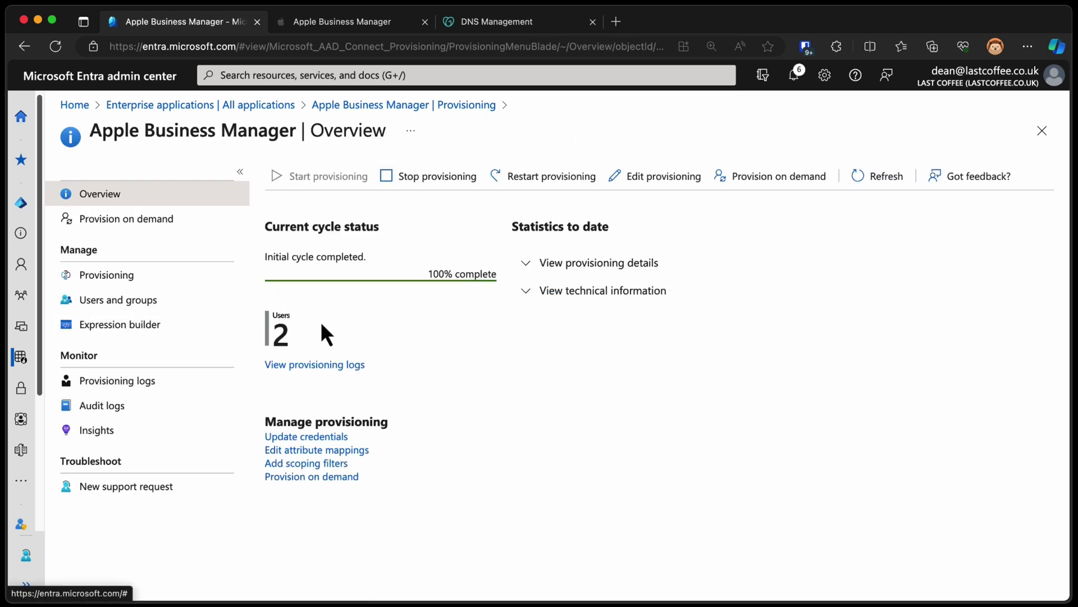
pyautogui.click(547, 267)
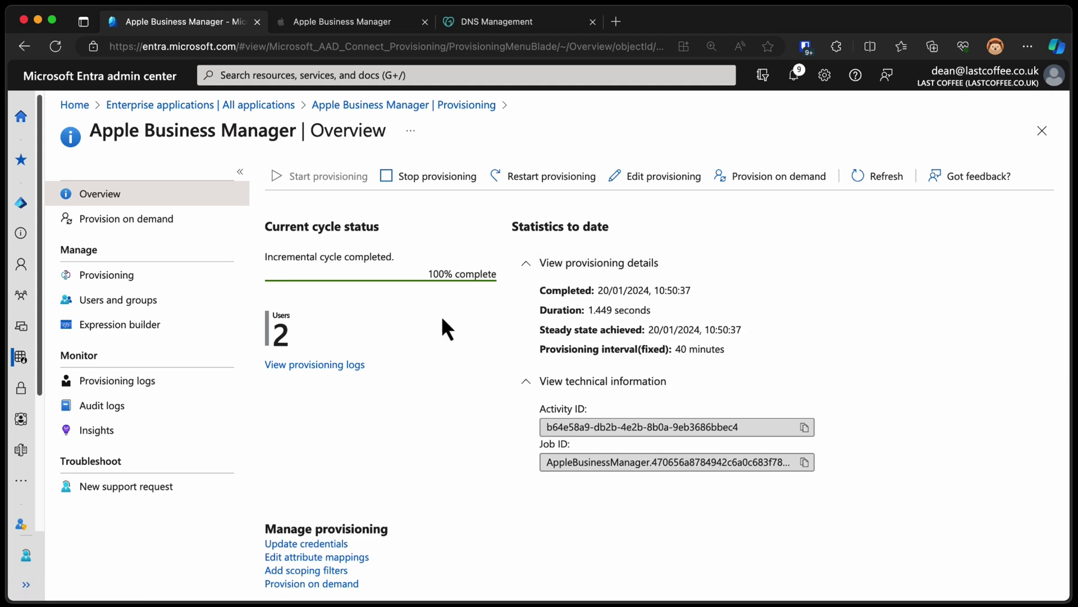
# Switch to Apple Business Manager and open the Users list showing 5 users
pyautogui.click(388, 25)
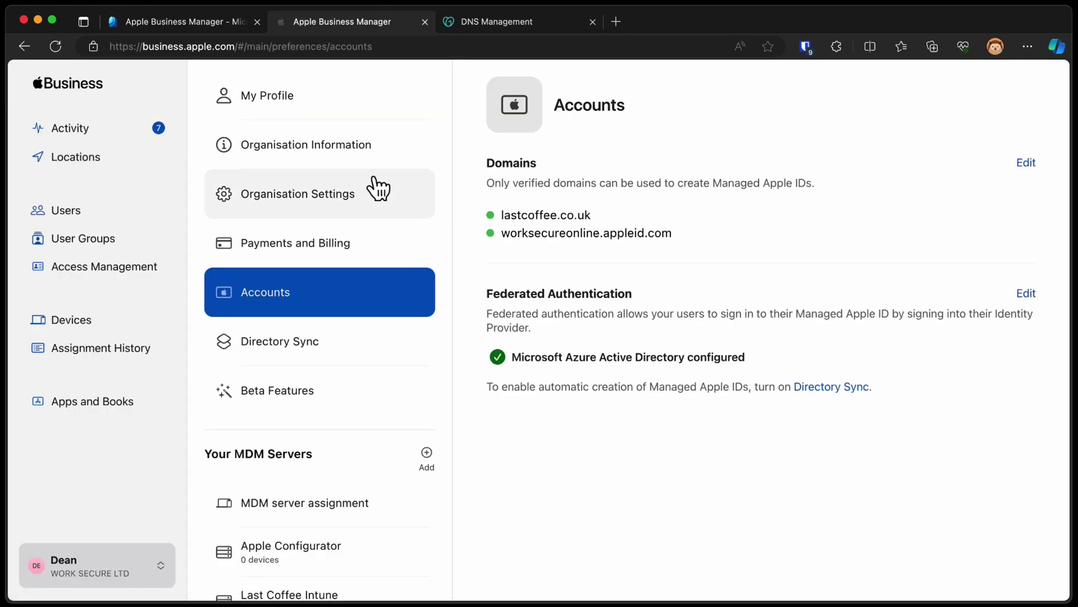
pyautogui.click(117, 231)
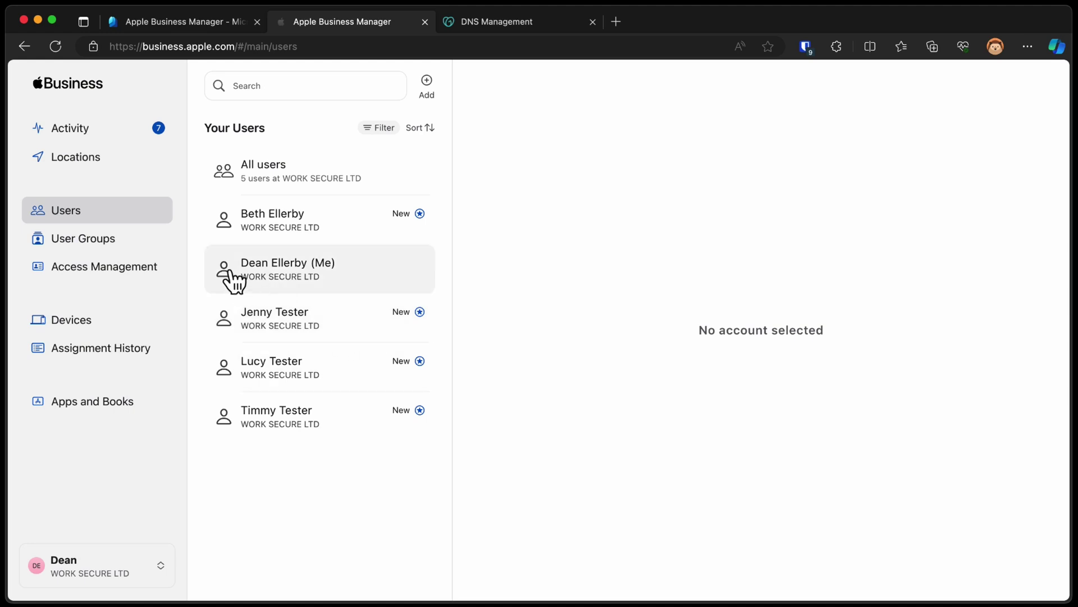
pyautogui.click(304, 45)
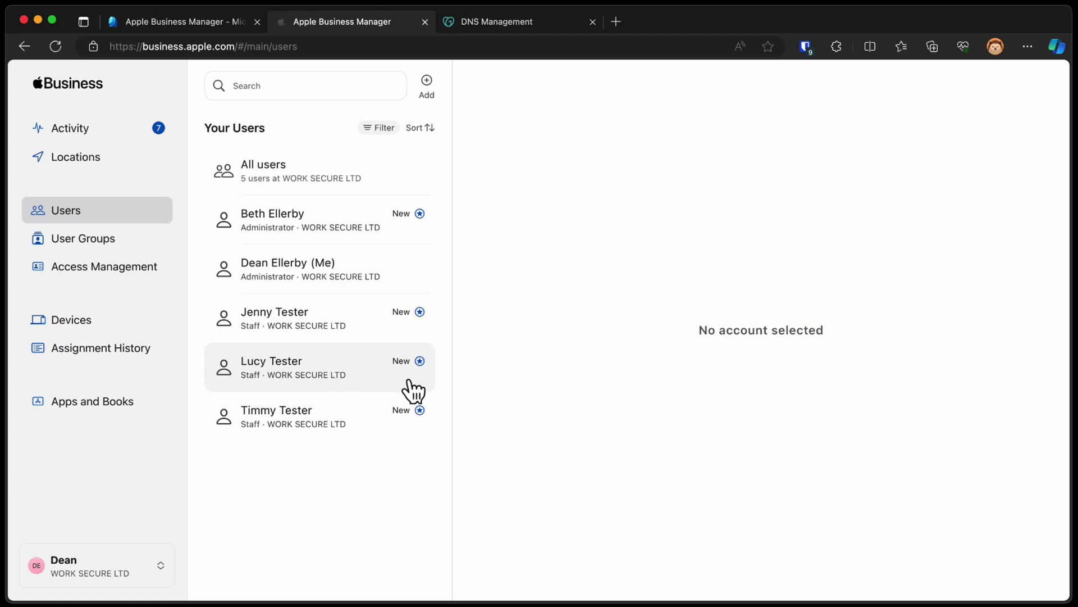
# Inspect the synced Staff users' and new administrator's details, including the lastcoffee.co.uk Managed Apple ID
pyautogui.click(364, 325)
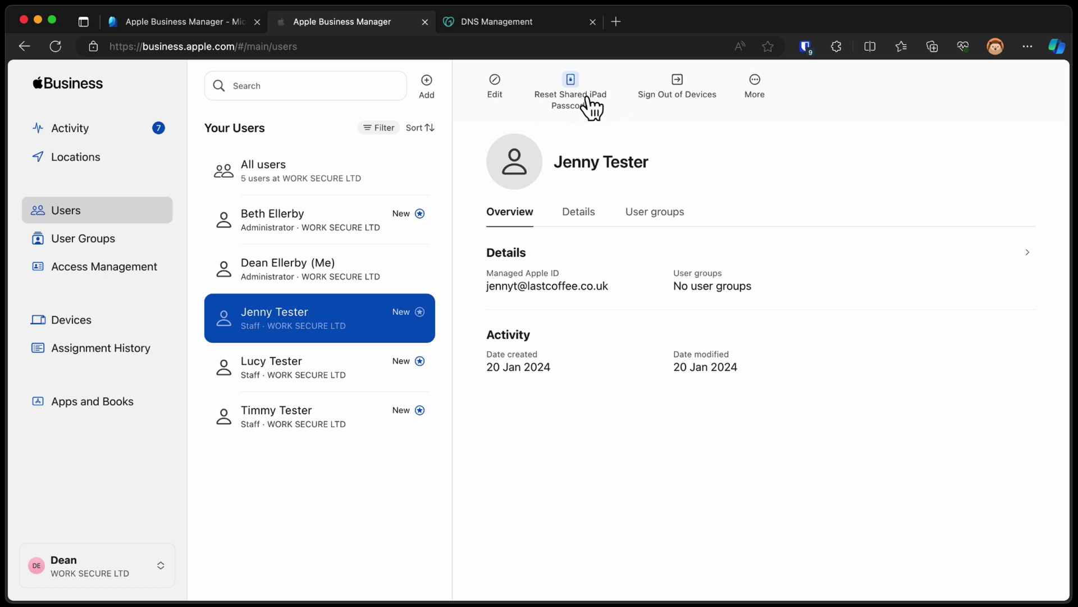
pyautogui.click(256, 239)
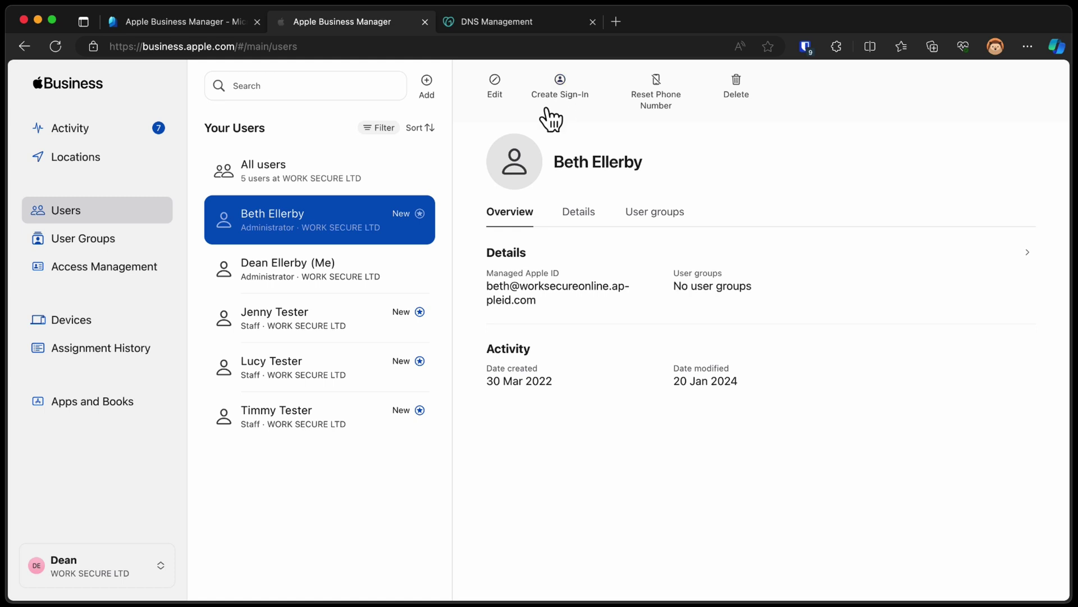
pyautogui.click(359, 383)
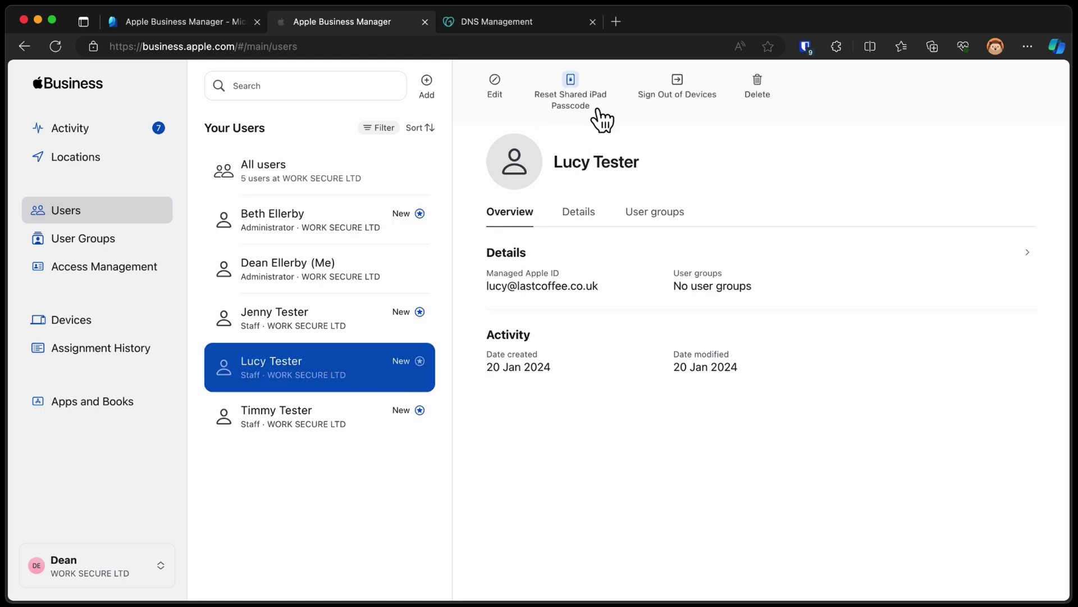